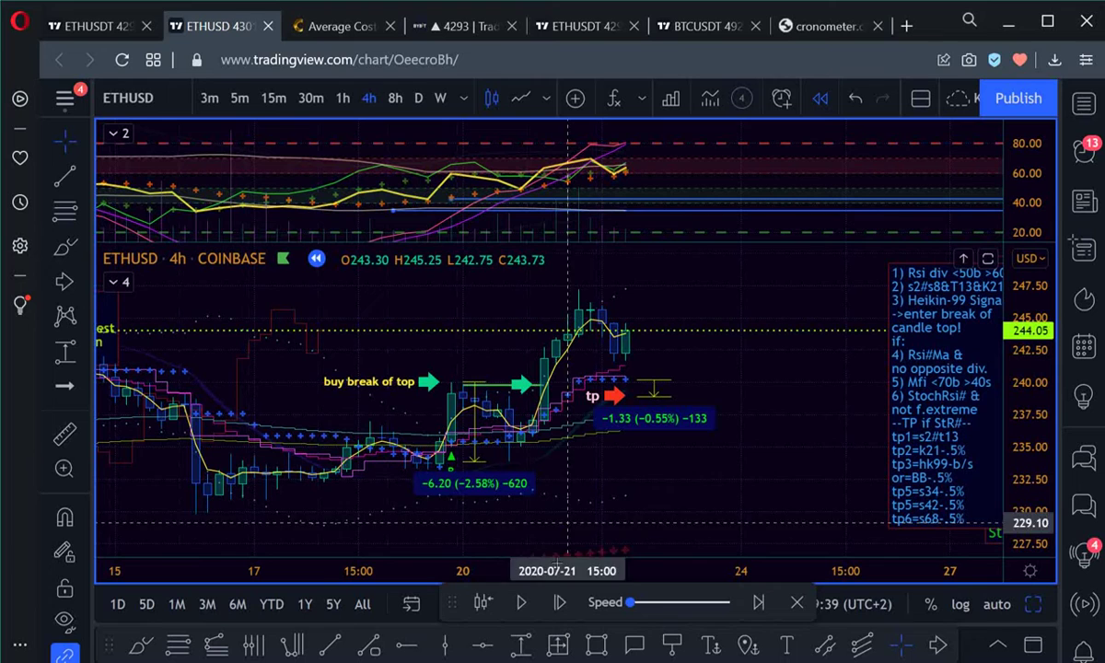
Advance the replay four 4h bars to the rally candle closing at 264.28
{"action": "left_click", "coordinate": [558, 605]}
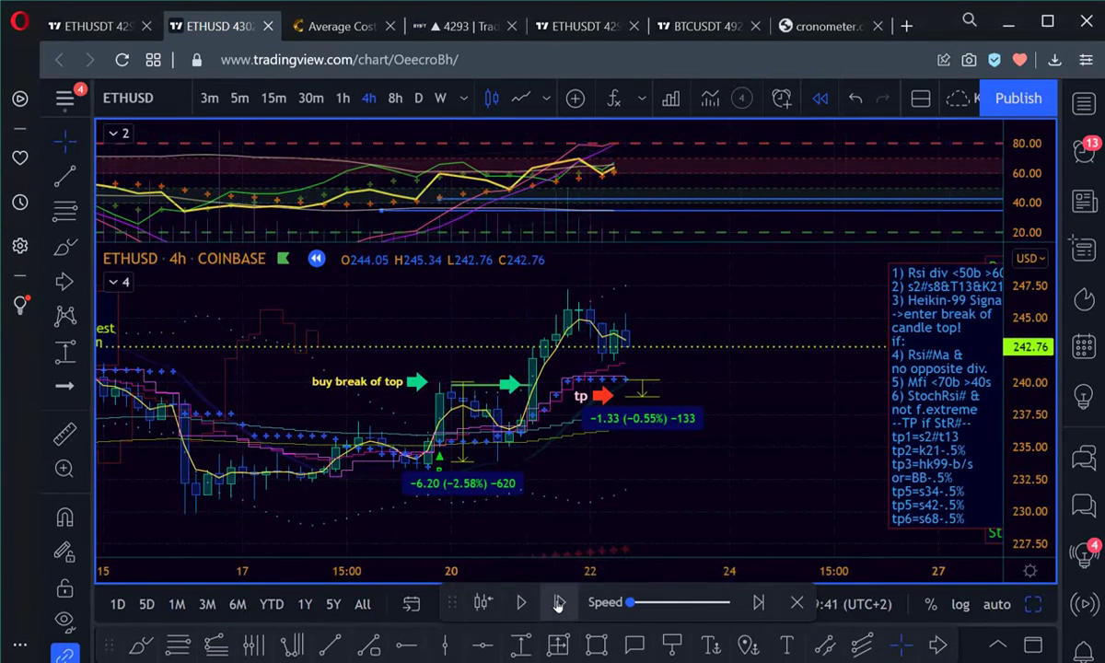
{"action": "left_click", "coordinate": [559, 604]}
{"action": "left_click", "coordinate": [558, 604]}
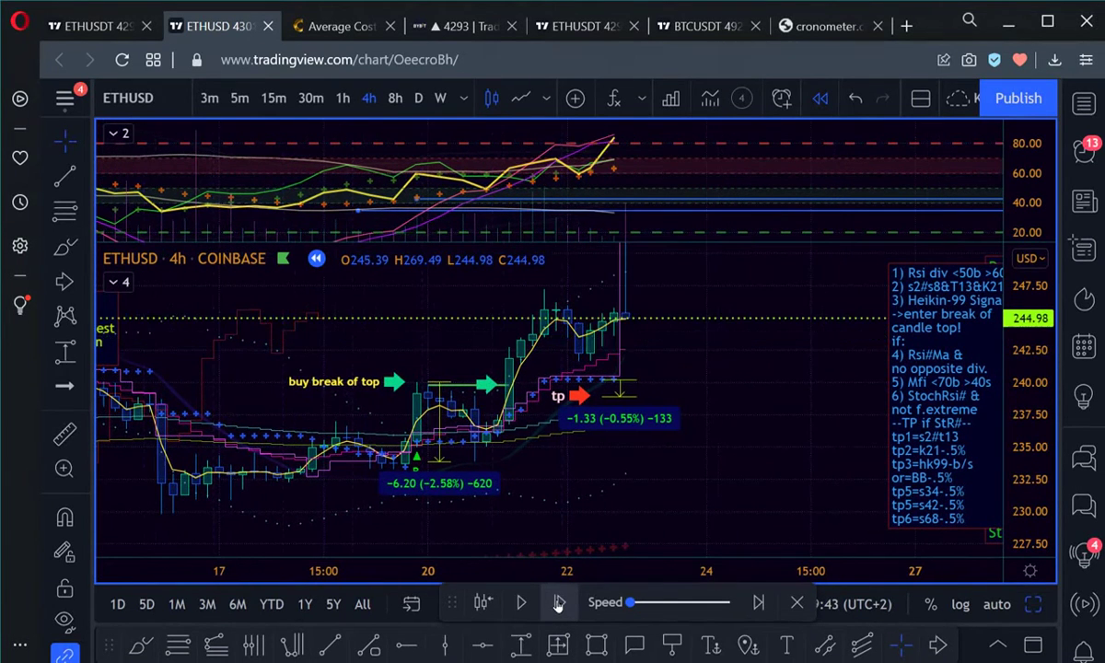
{"action": "left_click", "coordinate": [558, 604]}
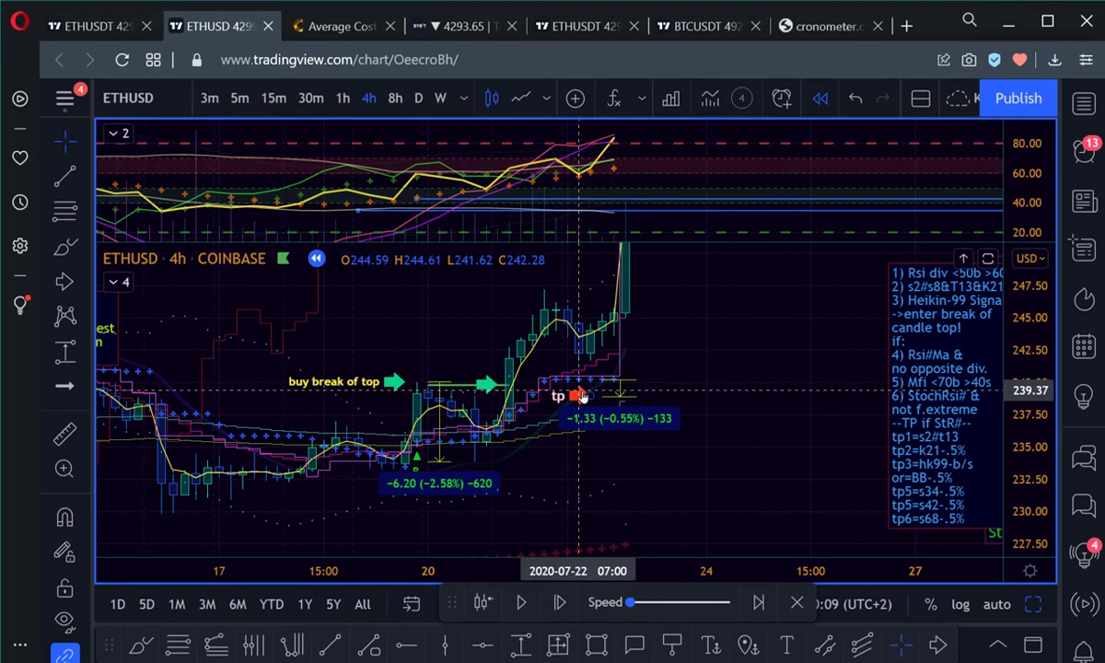
Raise the tp arrow and the -1.33 price-range marker beside the rally candle's start near 244
{"action": "left_click_drag", "start_coordinate": [576, 396], "coordinate": [601, 329]}
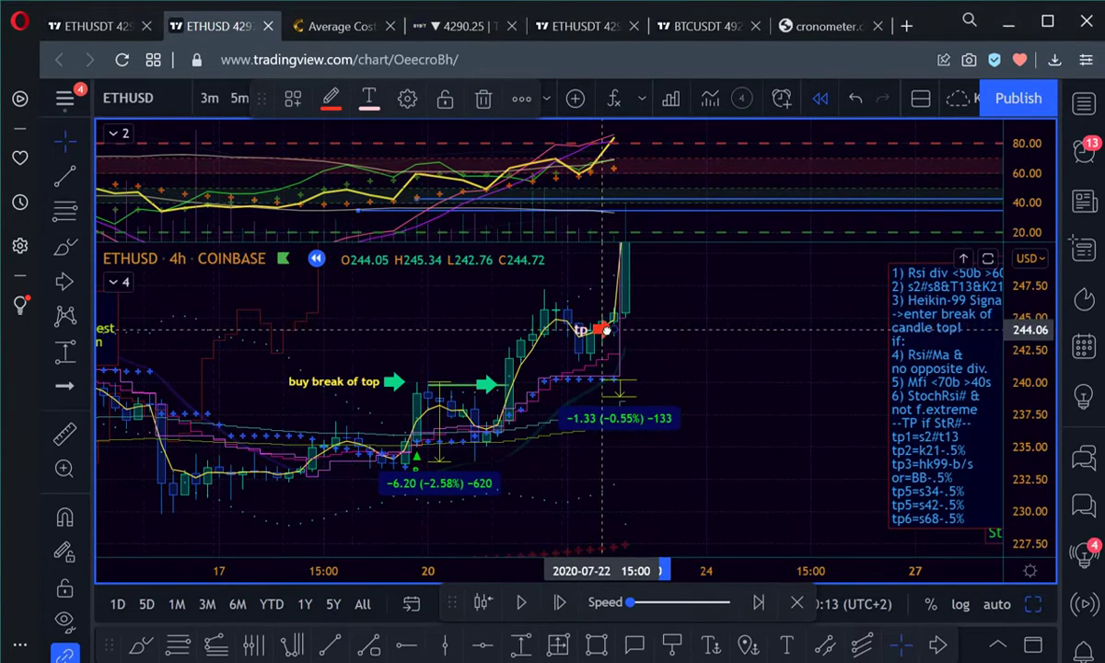
{"action": "mouse_move", "coordinate": [624, 388]}
{"action": "left_mouse_down"}
{"action": "mouse_move", "coordinate": [646, 338]}
{"action": "mouse_move", "coordinate": [666, 330]}
{"action": "left_mouse_up"}
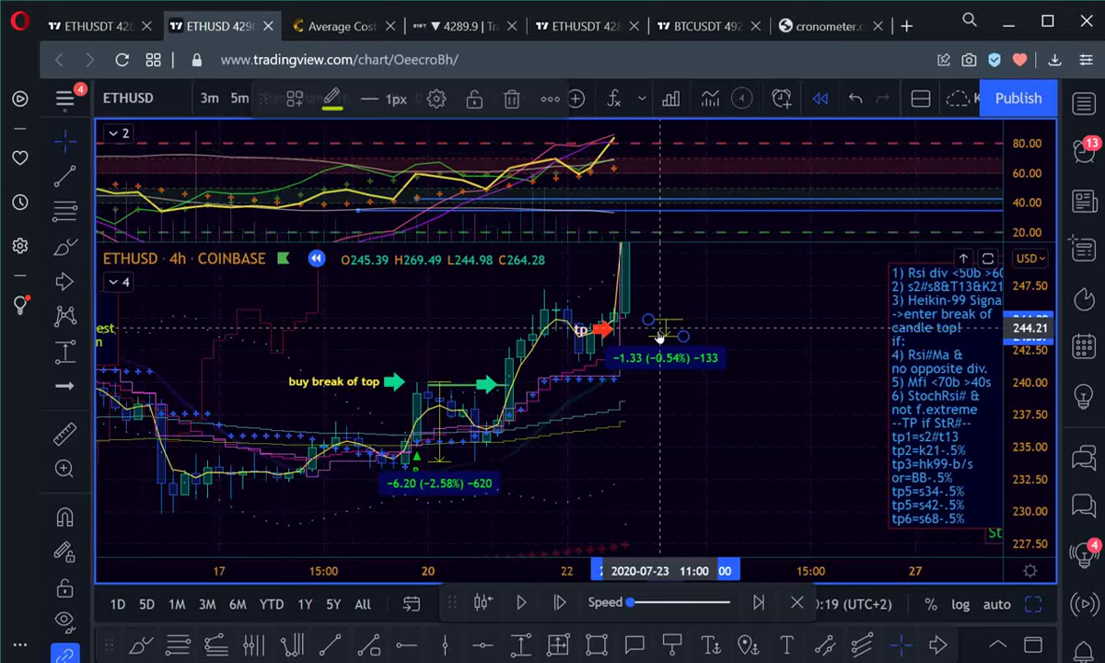
{"action": "left_click", "coordinate": [568, 315]}
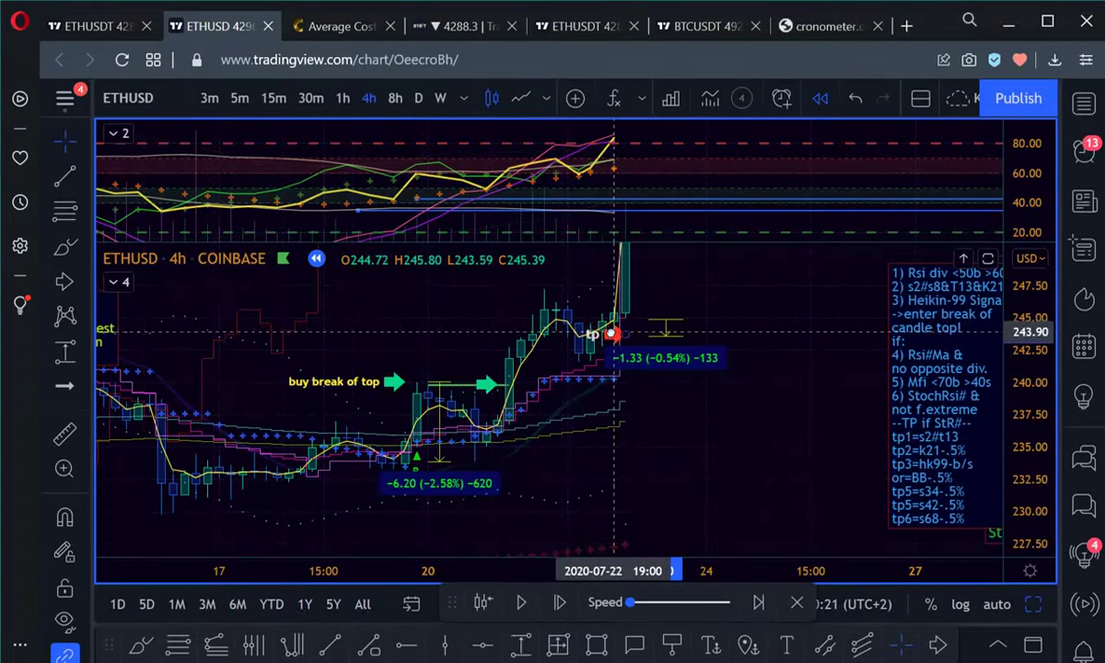
{"action": "left_click_drag", "start_coordinate": [611, 333], "coordinate": [612, 341]}
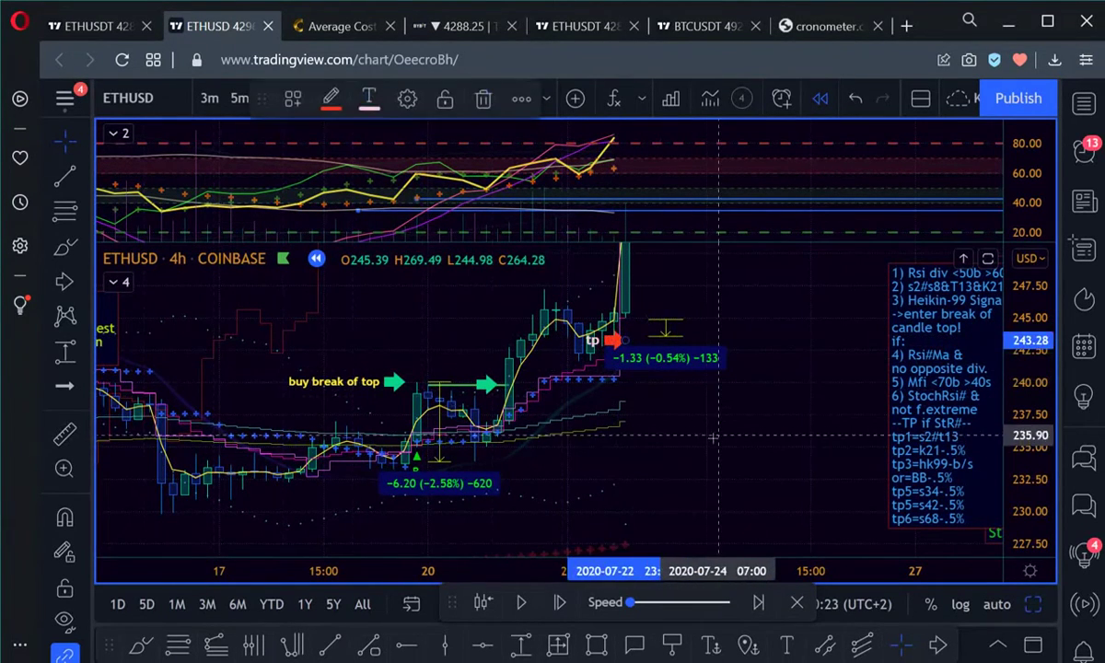
{"action": "left_click", "coordinate": [714, 439]}
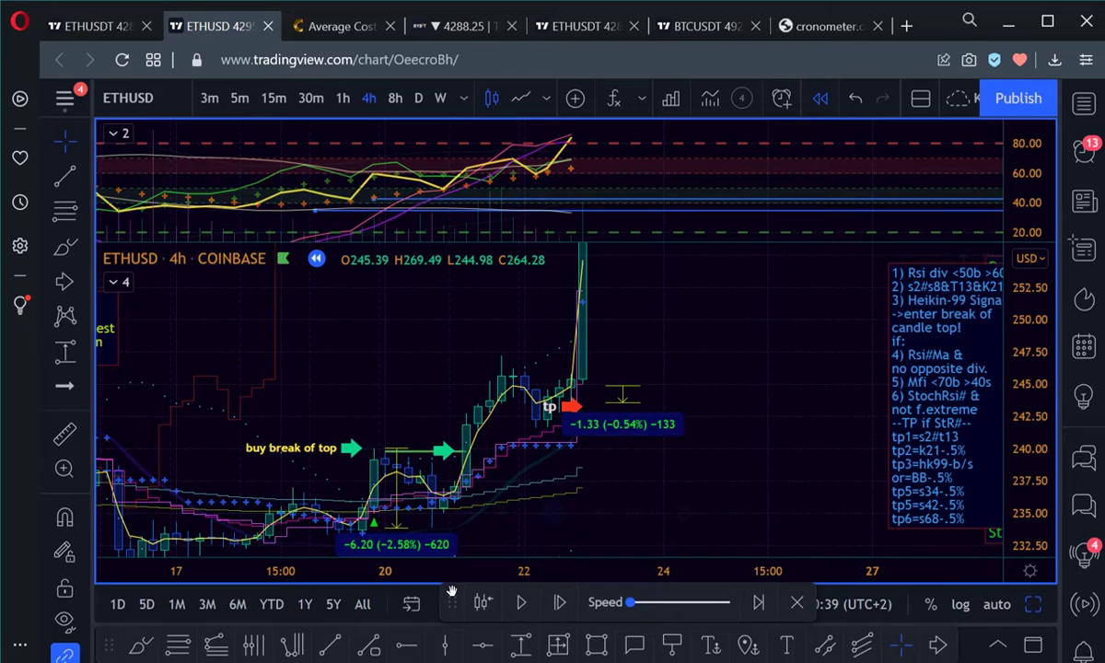
Step one more bar and rescale the price axis to show the whole candle up to about 270
{"action": "left_click", "coordinate": [560, 603]}
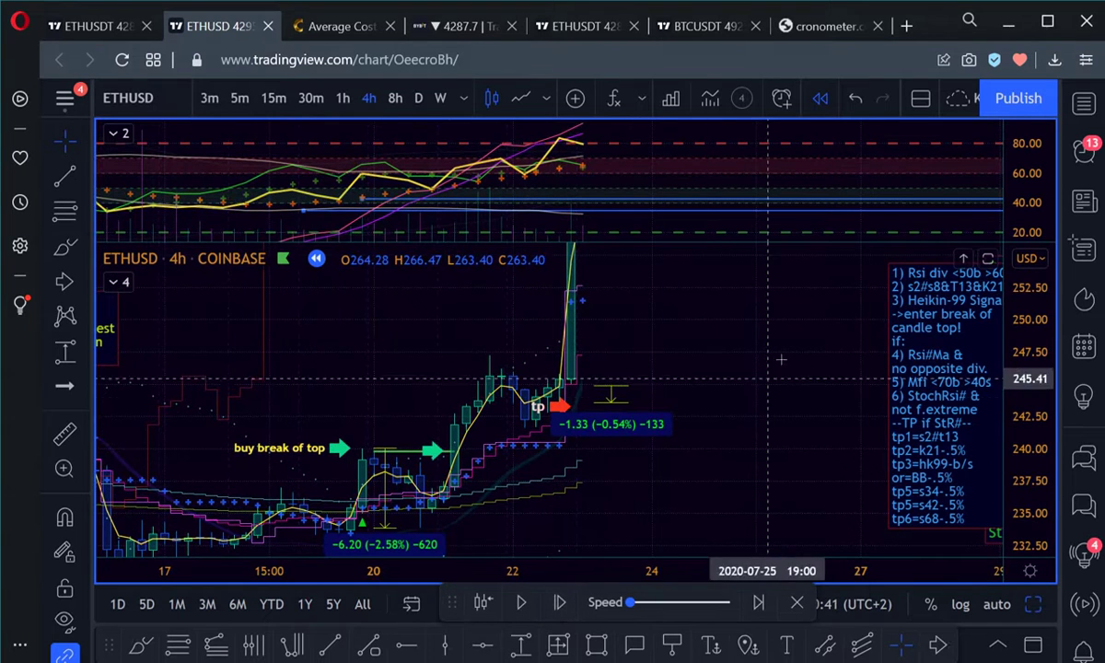
{"action": "left_click_drag", "start_coordinate": [1029, 409], "coordinate": [1029, 440]}
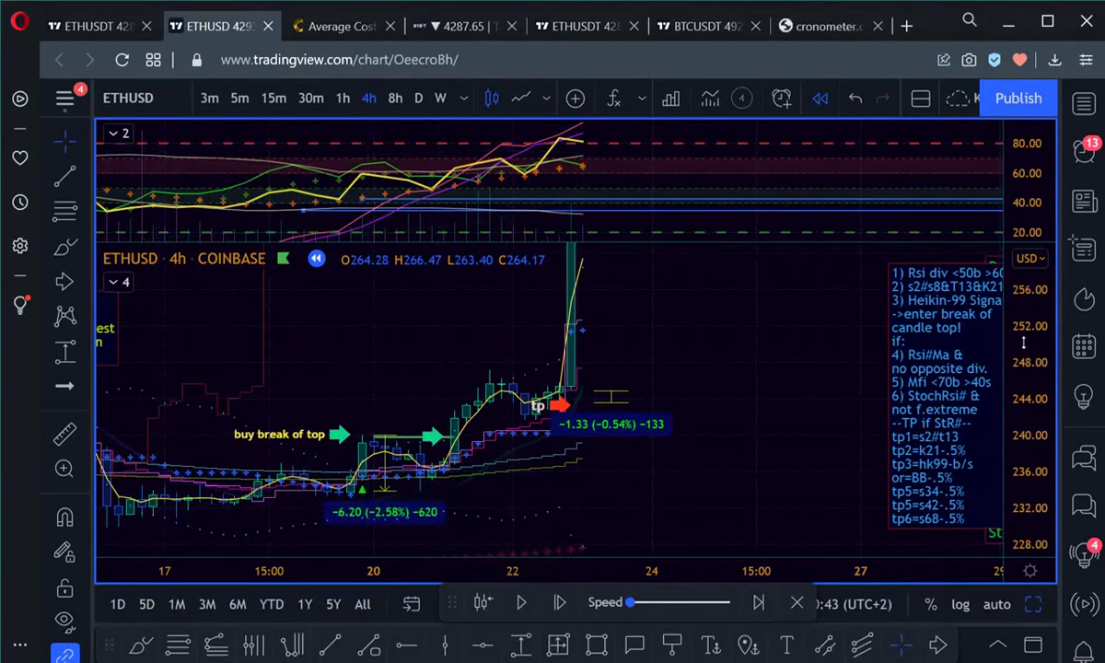
{"action": "double_click", "coordinate": [1029, 440]}
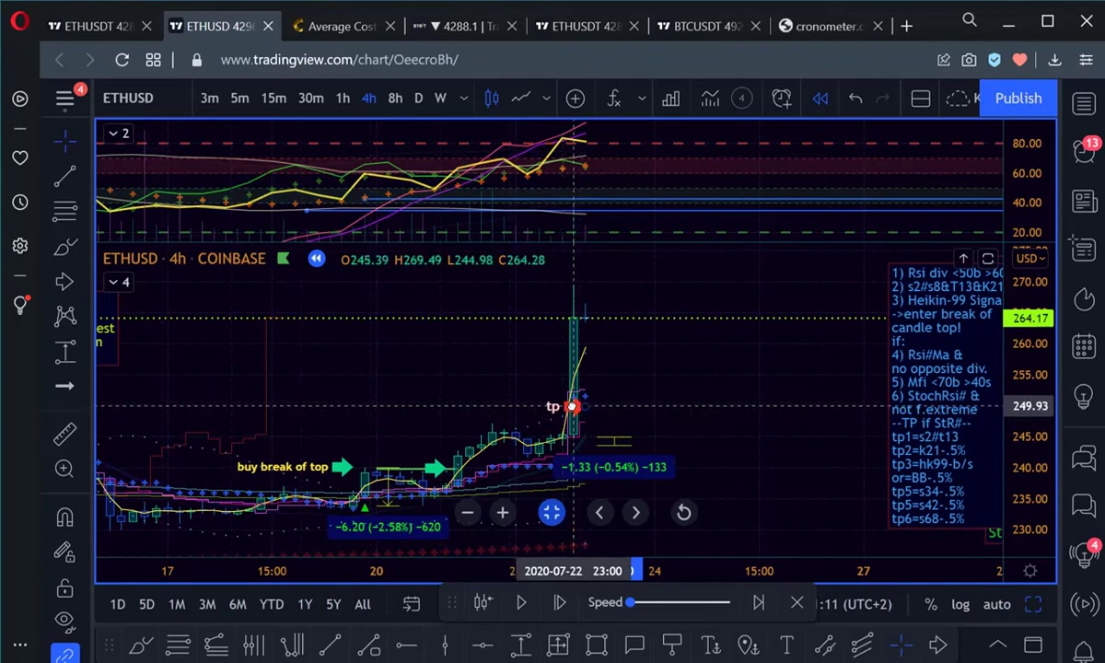
Raise the -1.33 (-0.53%) price-range marker and the tp arrow to about 250
{"action": "left_click", "coordinate": [572, 406]}
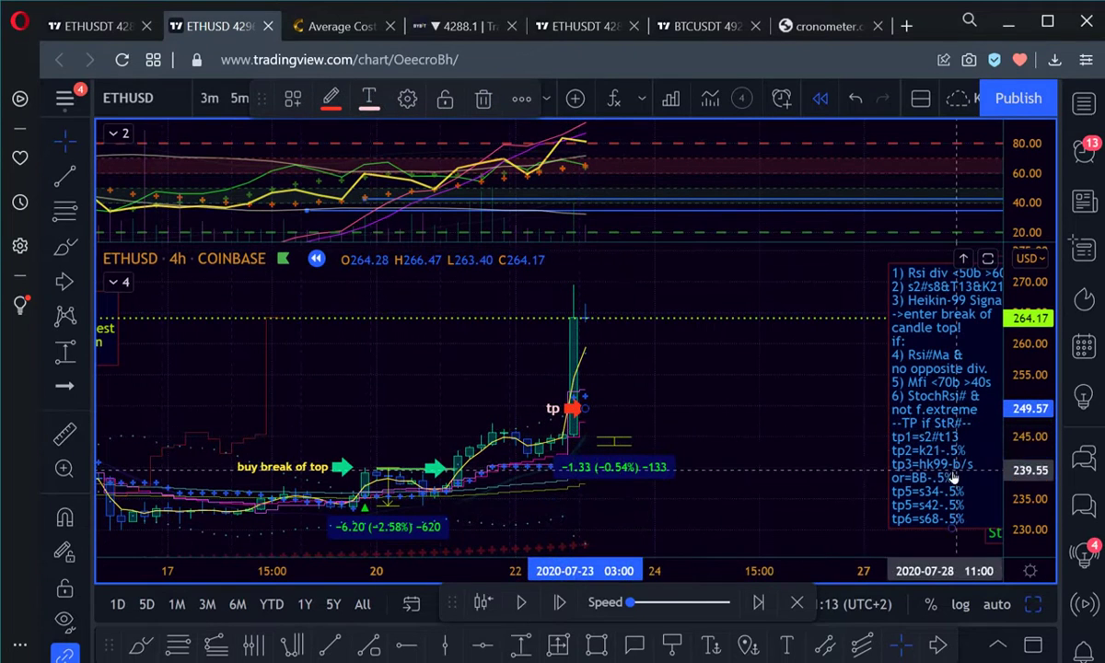
{"action": "left_click", "coordinate": [613, 452]}
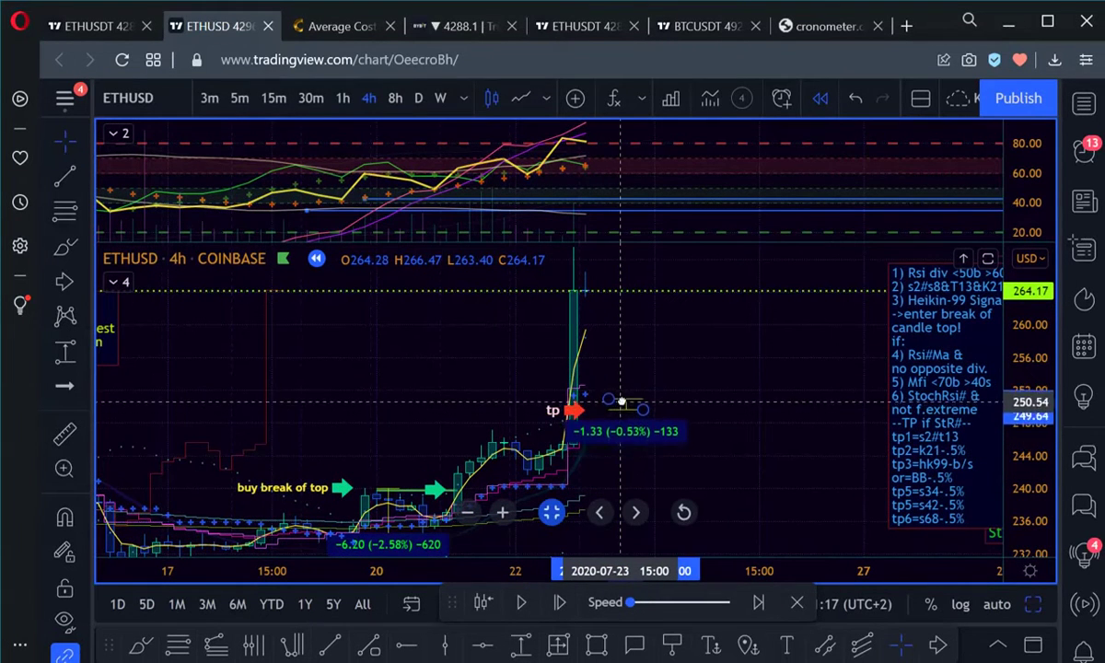
{"action": "left_click_drag", "start_coordinate": [622, 403], "coordinate": [623, 396]}
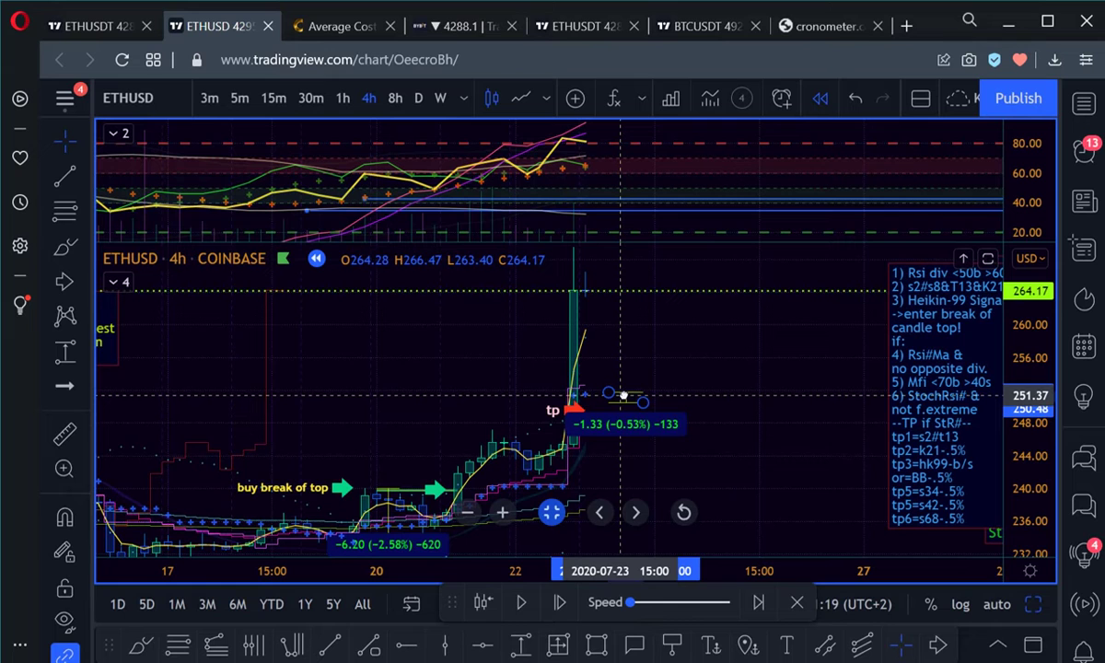
{"action": "left_click", "coordinate": [566, 412]}
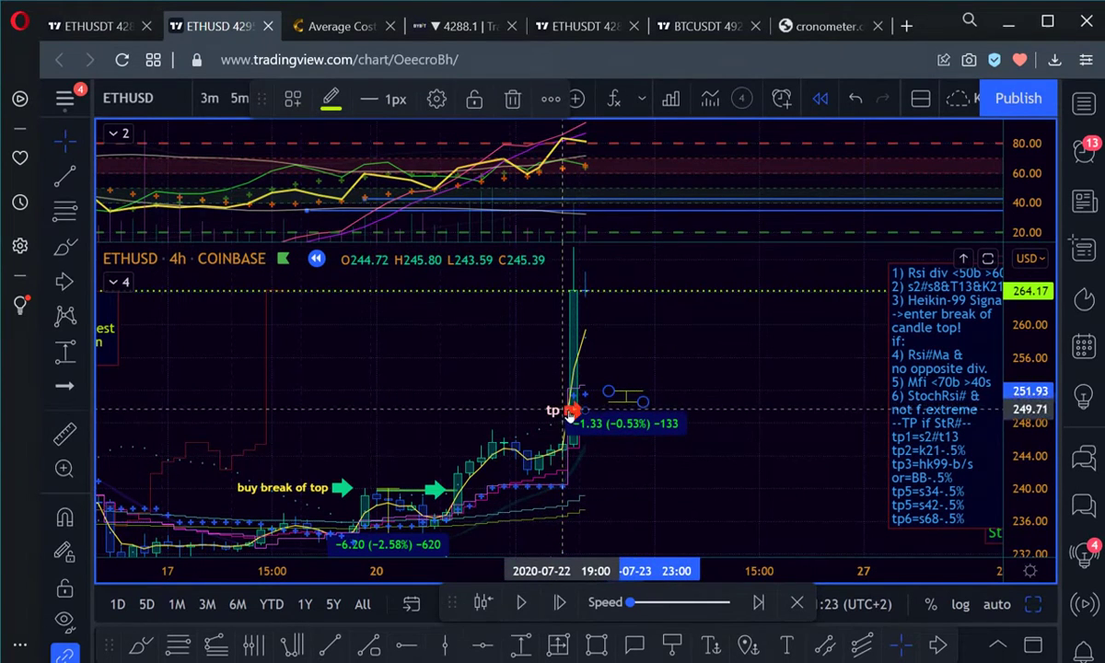
{"action": "left_click_drag", "start_coordinate": [565, 413], "coordinate": [571, 402]}
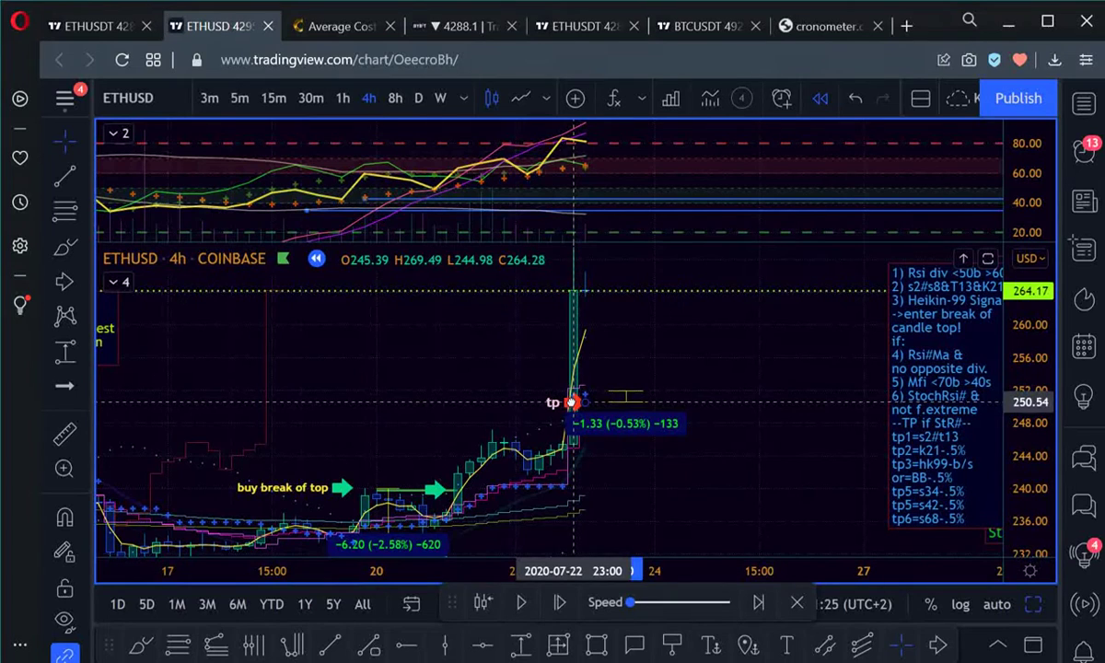
{"action": "left_click", "coordinate": [572, 402]}
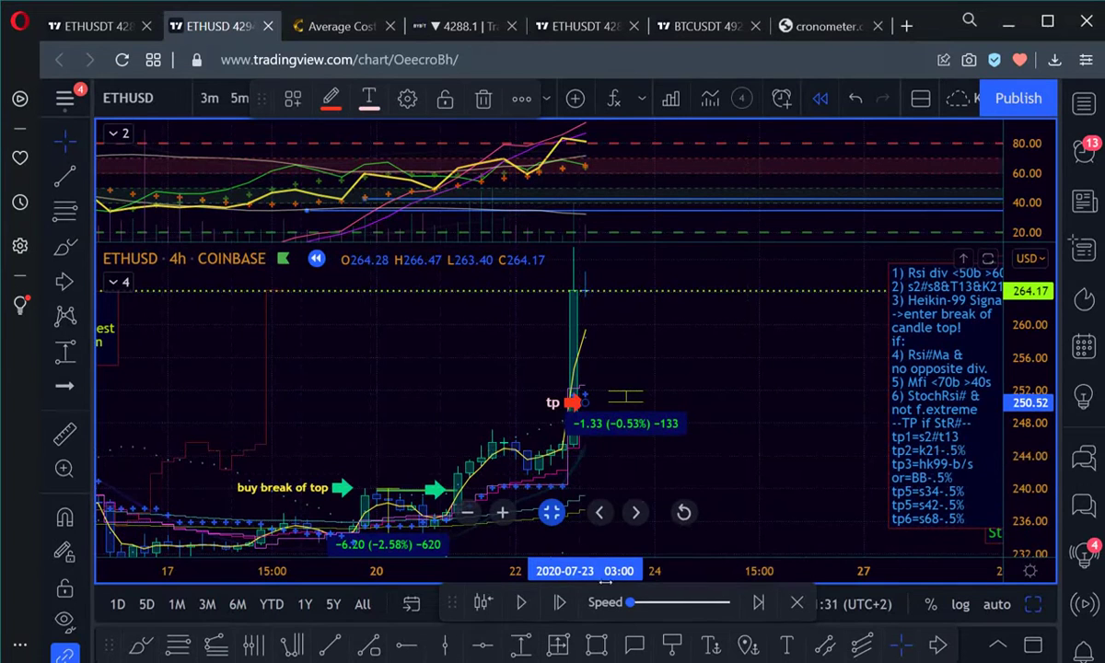
Step the replay forward to the candle closing at 274.95 (high 282.60)
{"action": "left_click", "coordinate": [561, 604]}
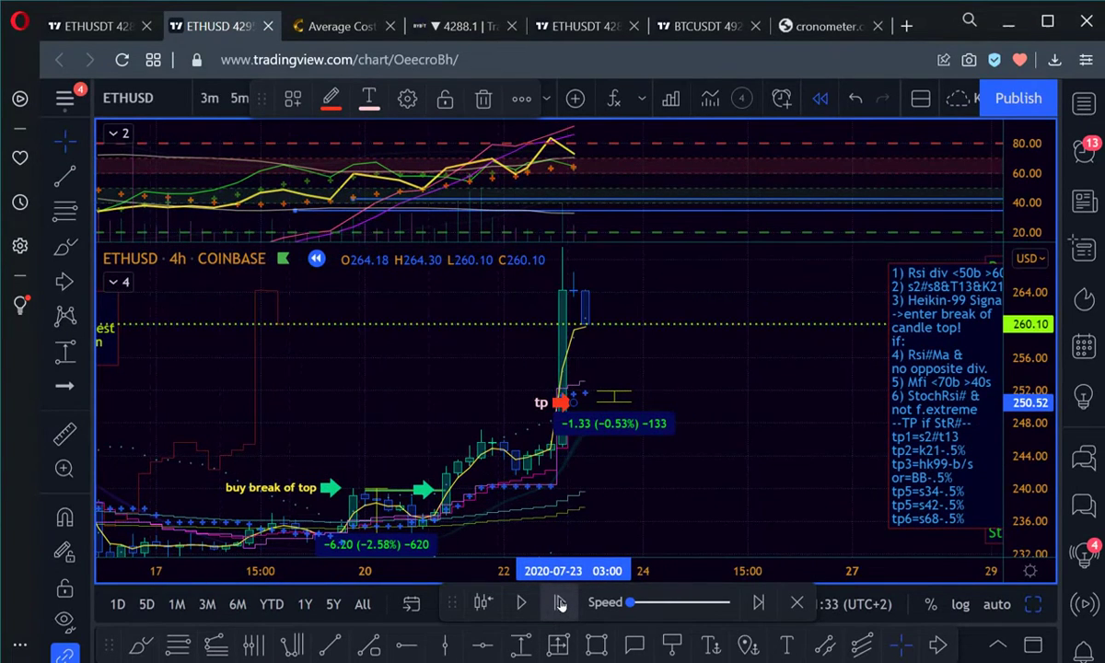
{"action": "left_click", "coordinate": [561, 604]}
{"action": "left_click", "coordinate": [560, 604]}
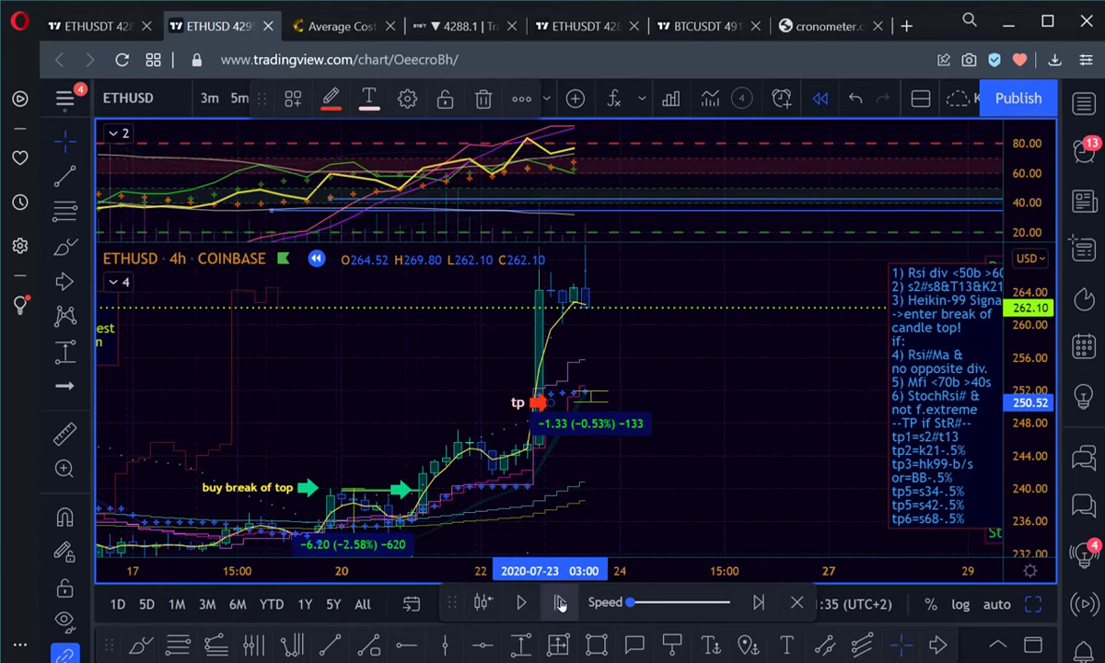
{"action": "left_click", "coordinate": [561, 603]}
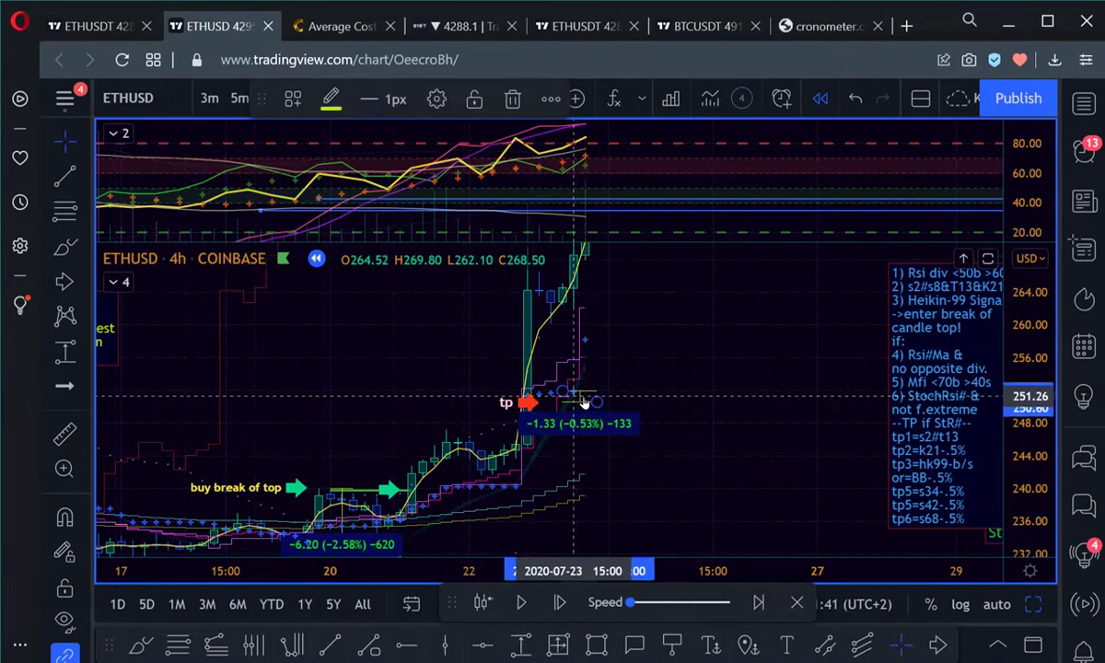
Move the -1.33 (-0.51%) price-range marker and the tp arrow up to around 258–262
{"action": "left_click_drag", "start_coordinate": [580, 403], "coordinate": [637, 340]}
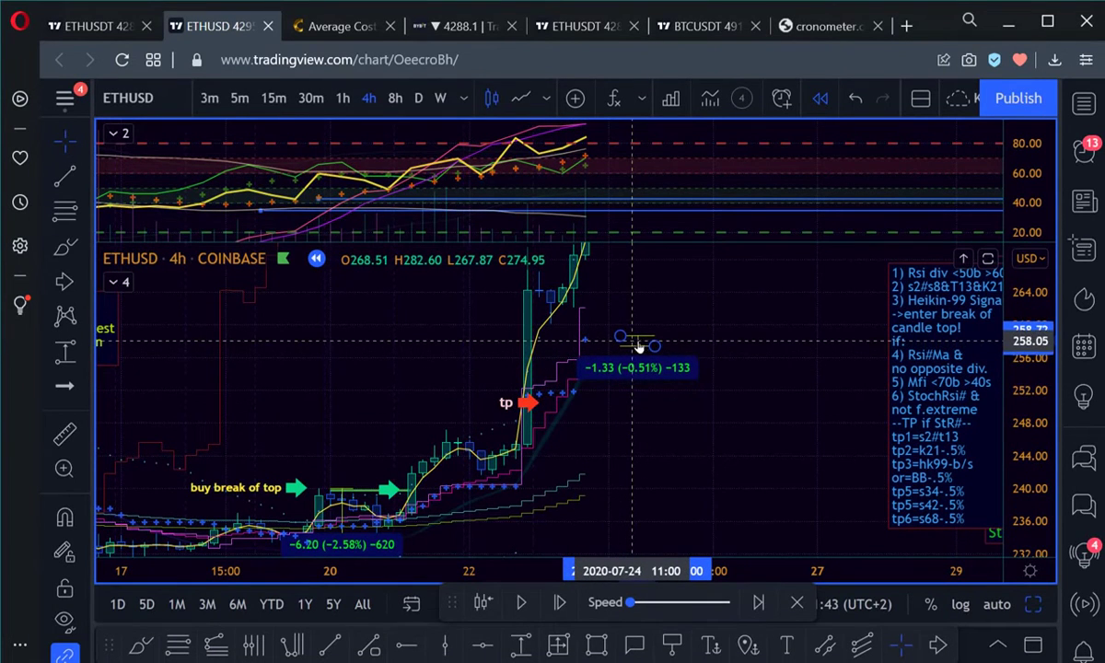
{"action": "mouse_move", "coordinate": [524, 406]}
{"action": "left_mouse_down"}
{"action": "mouse_move", "coordinate": [535, 357]}
{"action": "mouse_move", "coordinate": [560, 348]}
{"action": "left_mouse_up"}
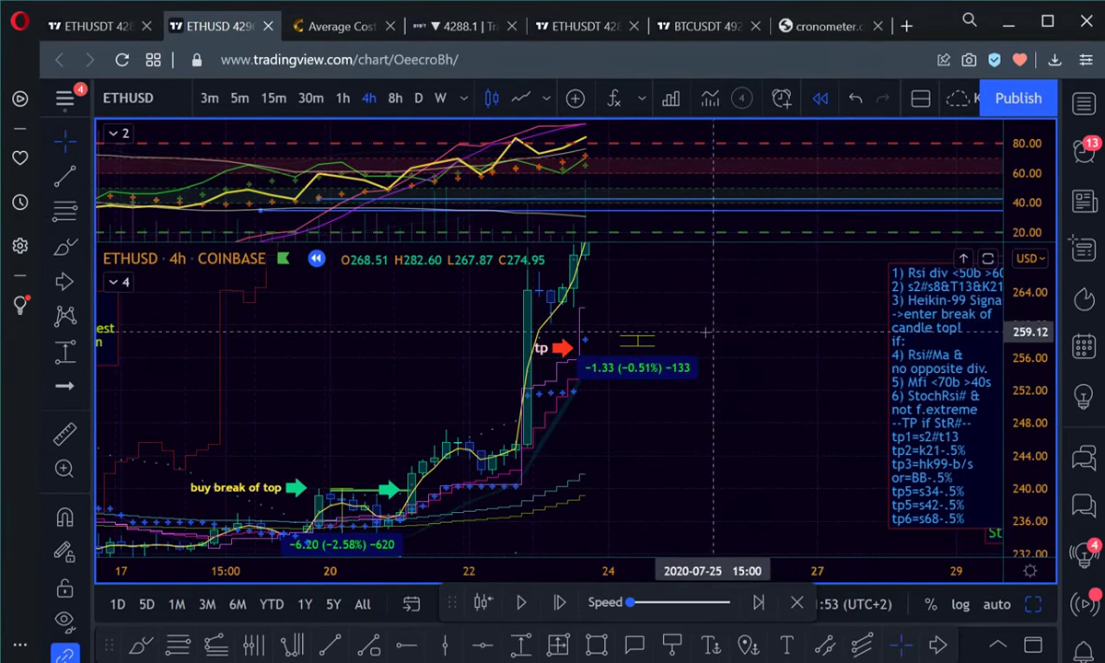
{"action": "left_click_drag", "start_coordinate": [640, 348], "coordinate": [650, 310]}
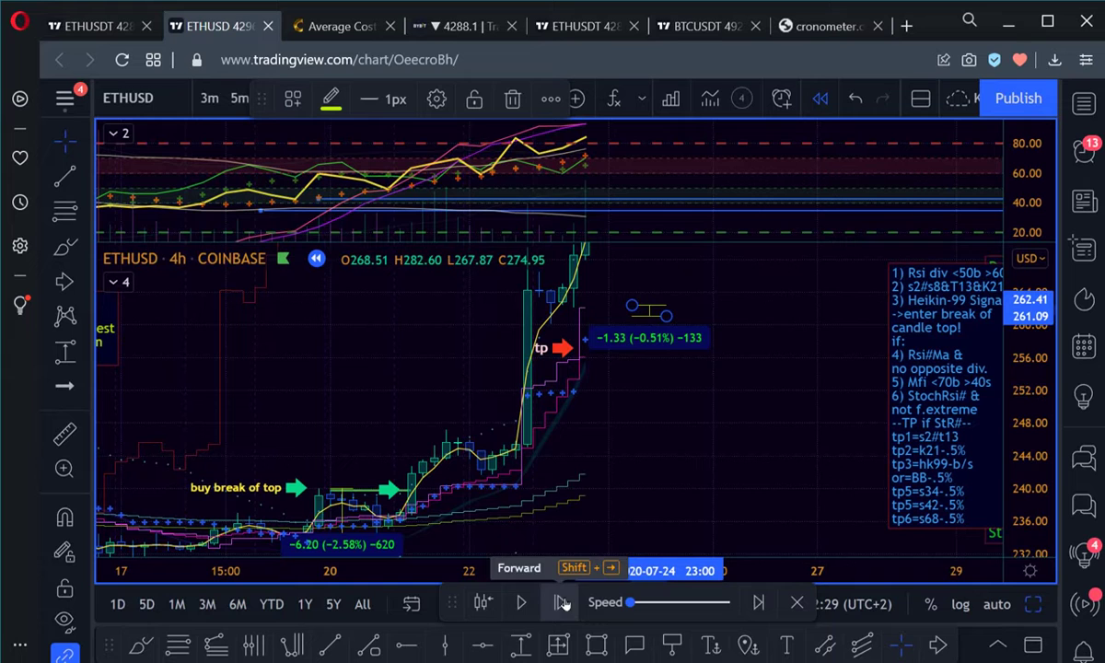
Duplicate the tp arrow and place the copy slightly lower
{"action": "right_click", "coordinate": [558, 348]}
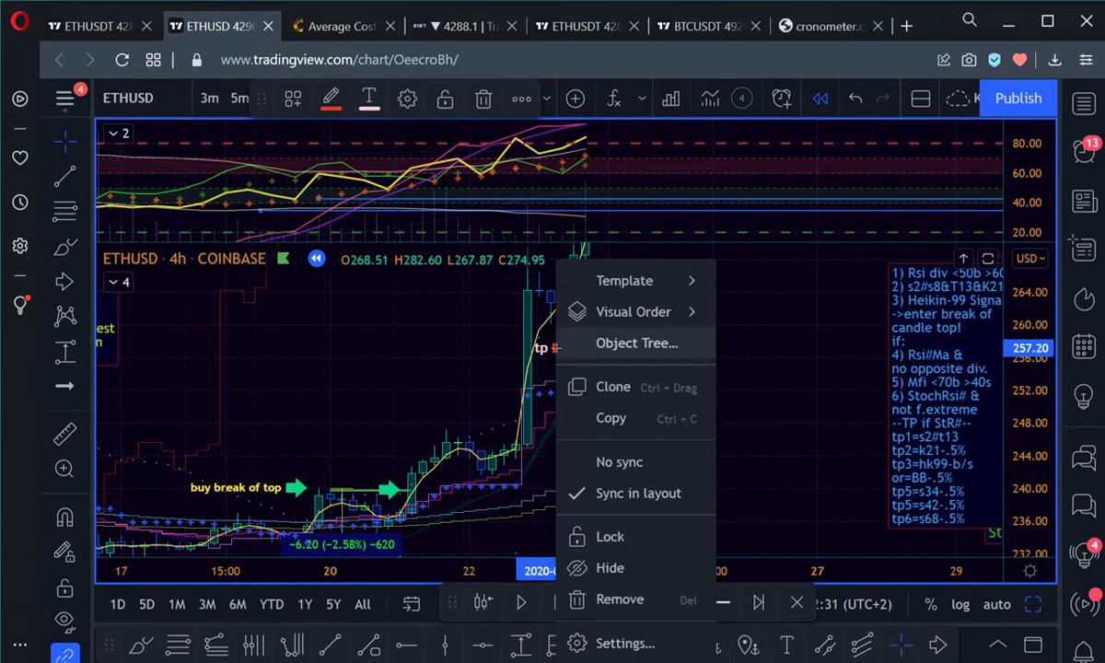
{"action": "left_click", "coordinate": [599, 387]}
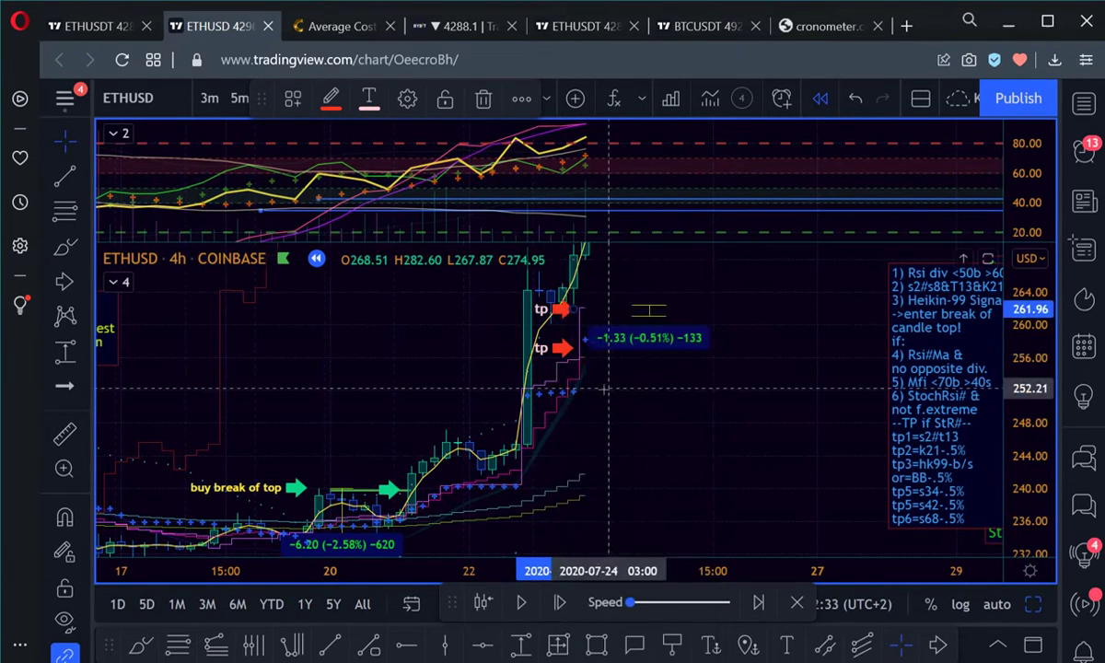
{"action": "left_click_drag", "start_coordinate": [557, 315], "coordinate": [560, 317]}
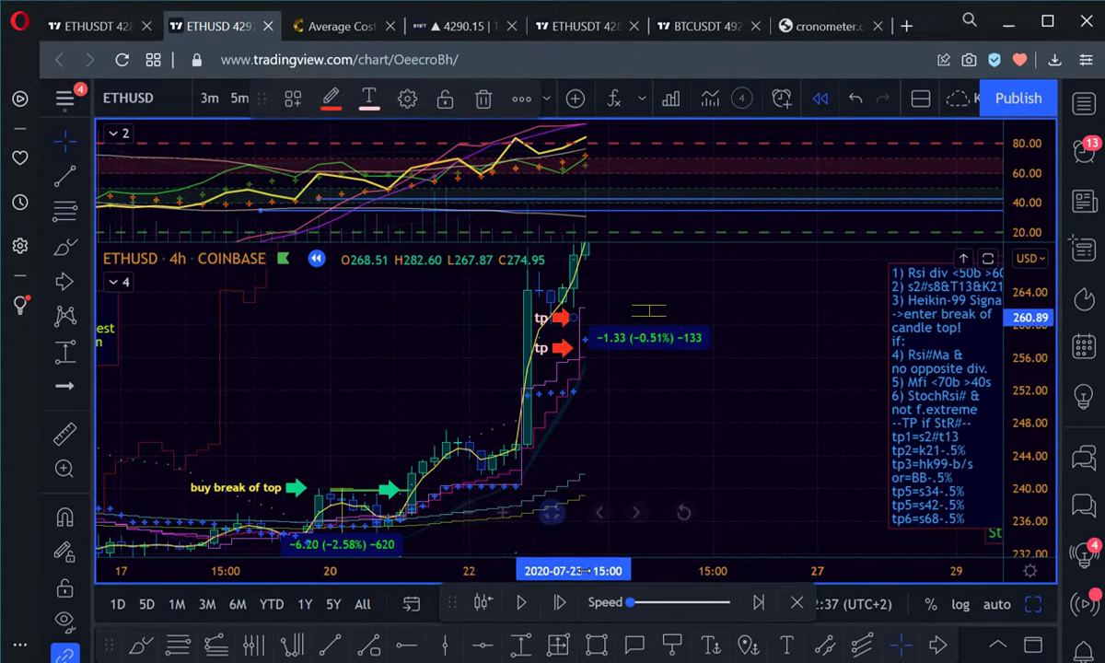
Step the replay forward about a dozen bars to the candle closing at 283.42
{"action": "left_click", "coordinate": [559, 603]}
{"action": "left_click", "coordinate": [560, 604]}
{"action": "left_click", "coordinate": [764, 362]}
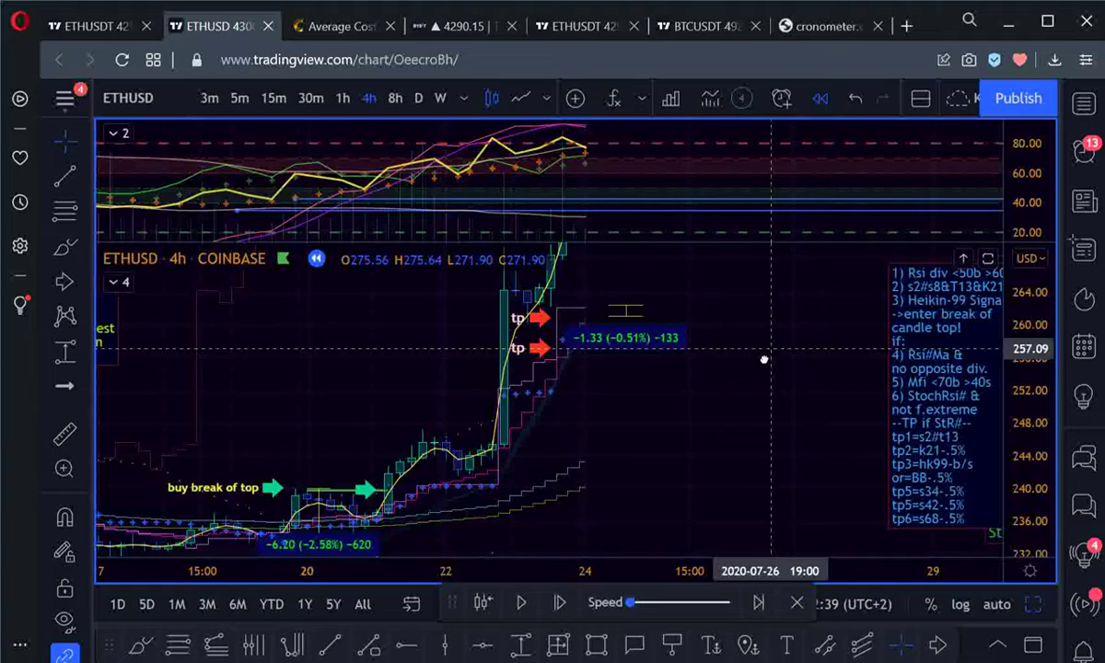
{"action": "left_click", "coordinate": [559, 604]}
{"action": "left_click", "coordinate": [559, 604]}
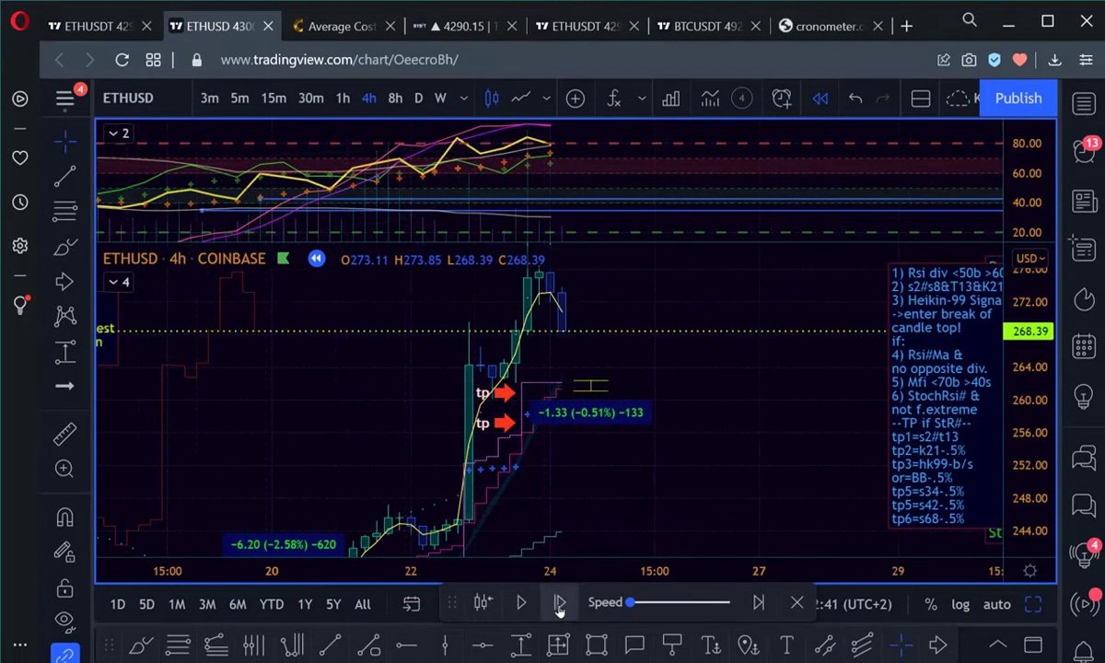
{"action": "left_click", "coordinate": [559, 603]}
{"action": "left_click", "coordinate": [559, 603]}
{"action": "left_click", "coordinate": [559, 604]}
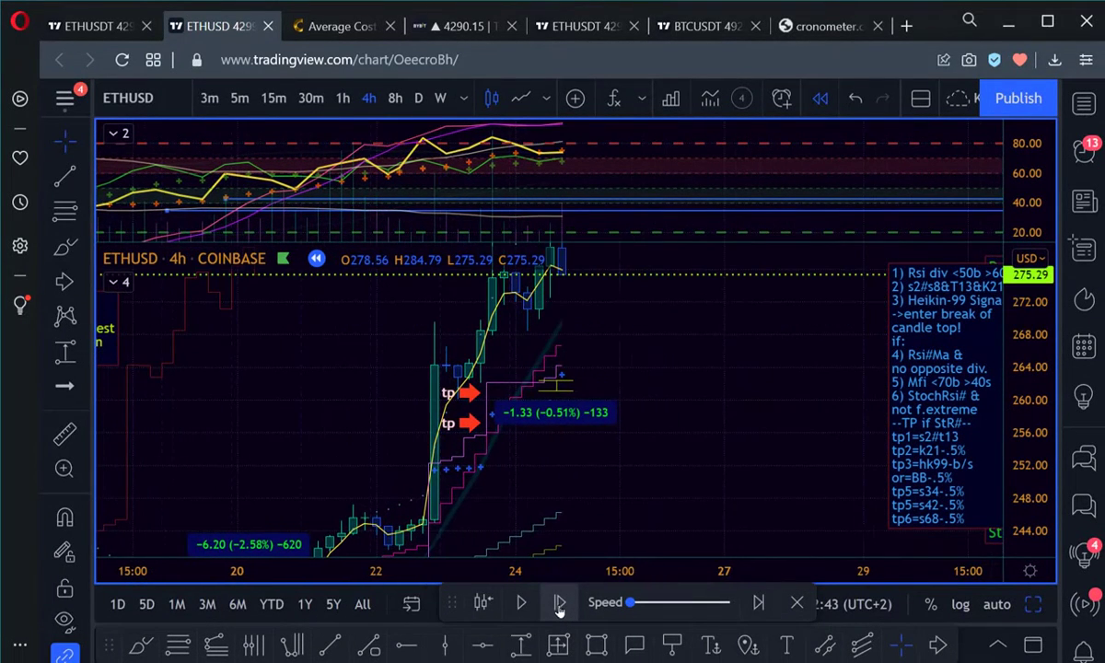
{"action": "key", "text": "shift+Right"}
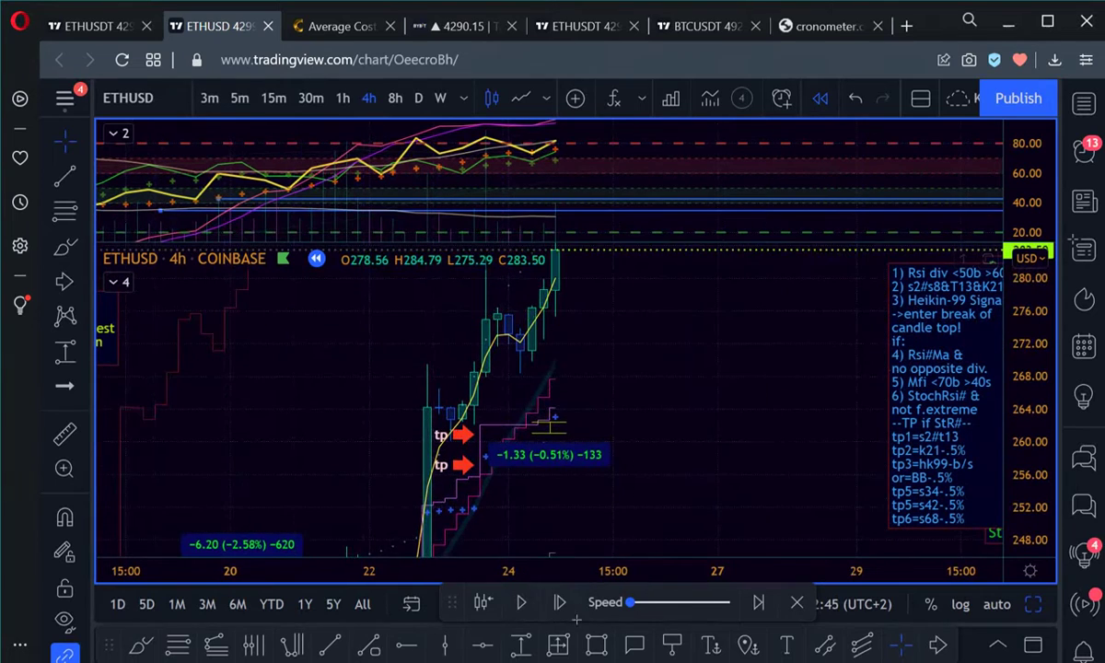
{"action": "left_click", "coordinate": [560, 604]}
{"action": "left_click", "coordinate": [559, 603]}
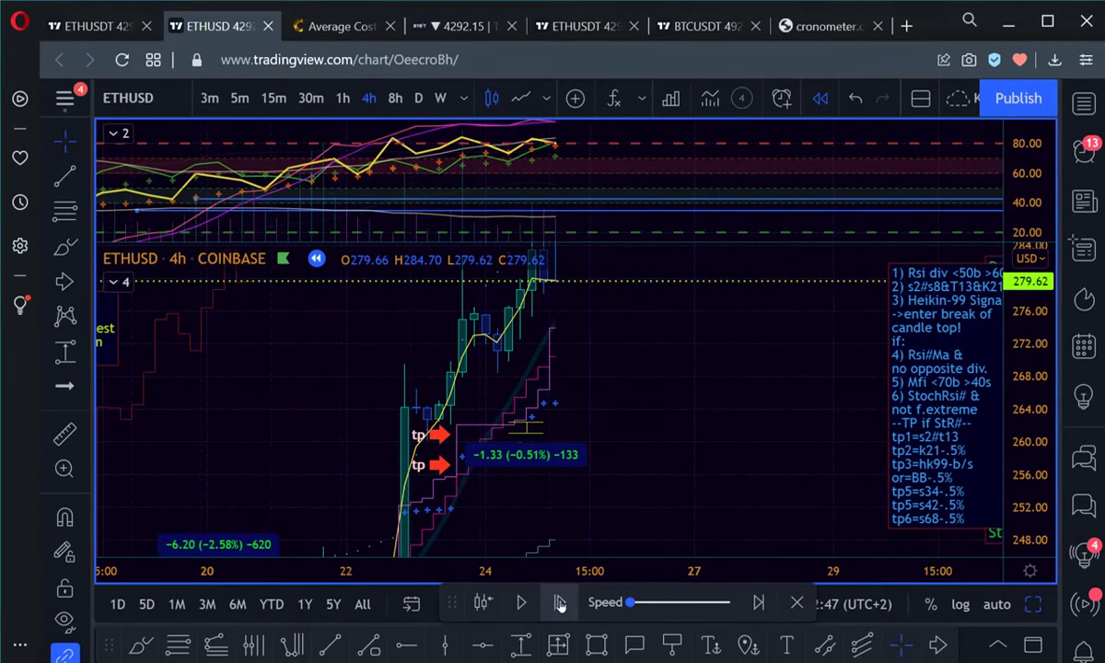
{"action": "left_click", "coordinate": [560, 604]}
{"action": "key", "text": "shift+Right"}
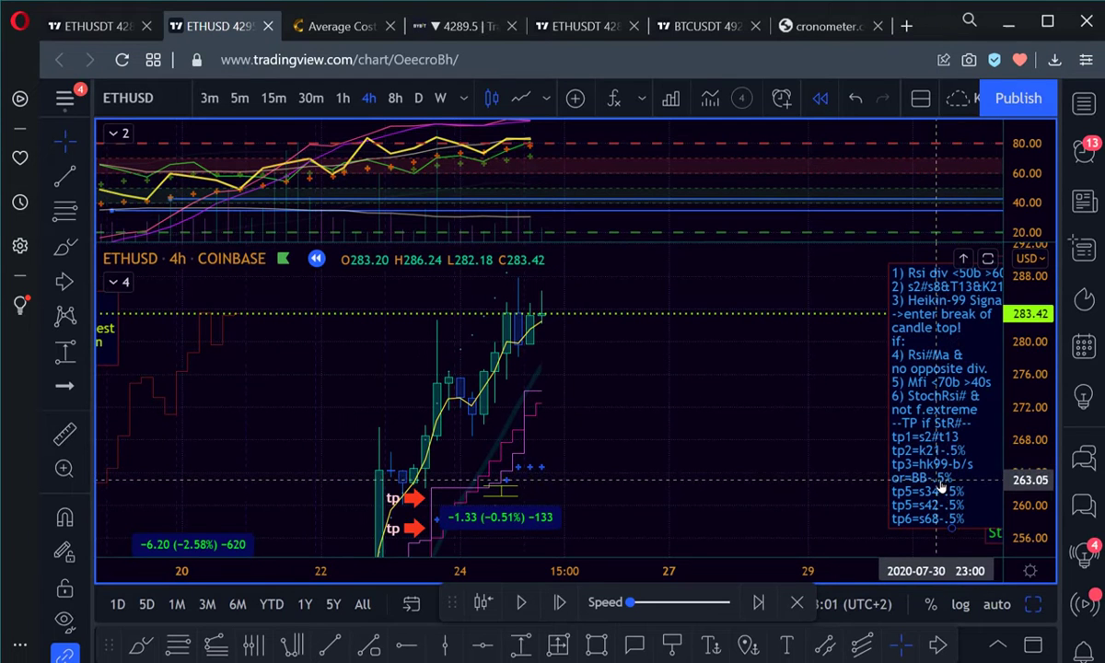
{"action": "key", "text": "Left"}
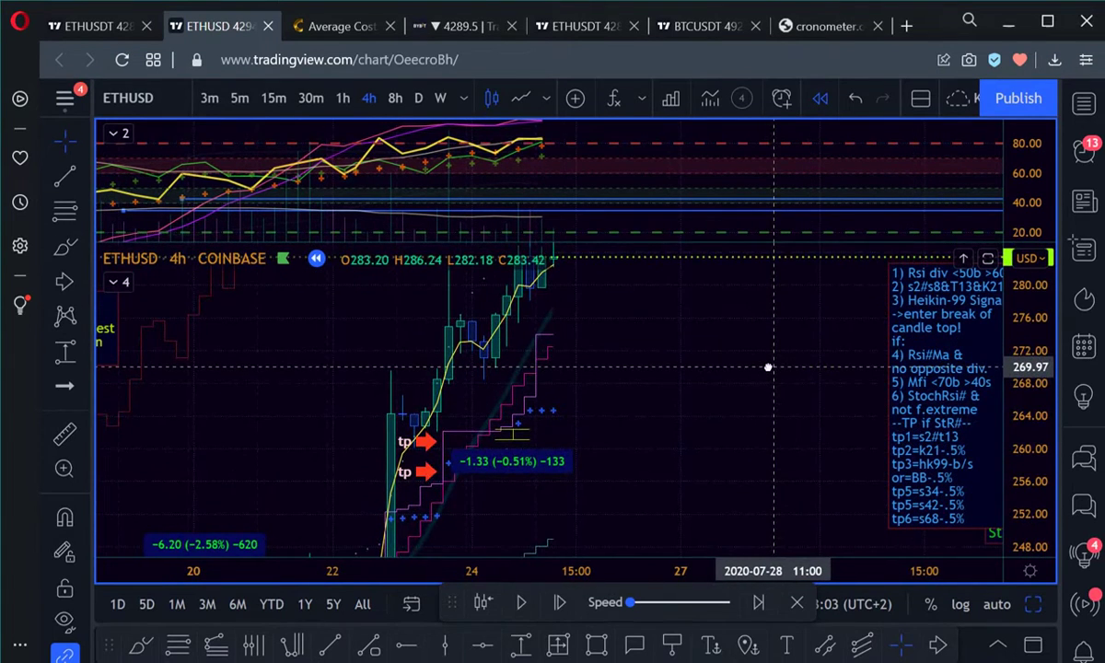
{"action": "key", "text": "Left"}
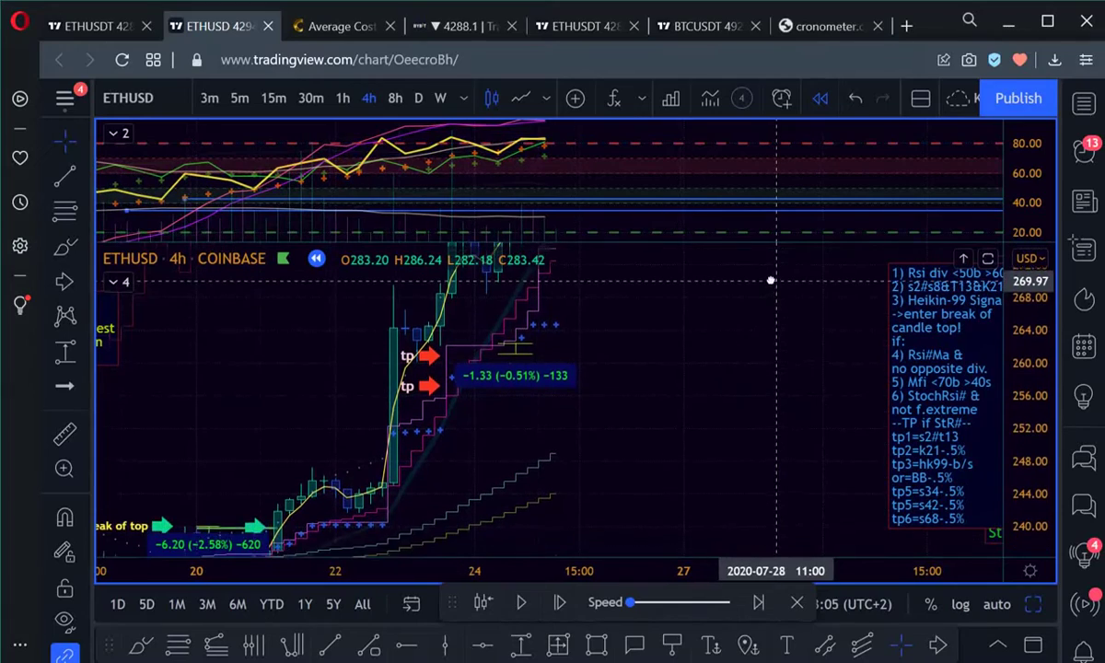
{"action": "key", "text": "Left"}
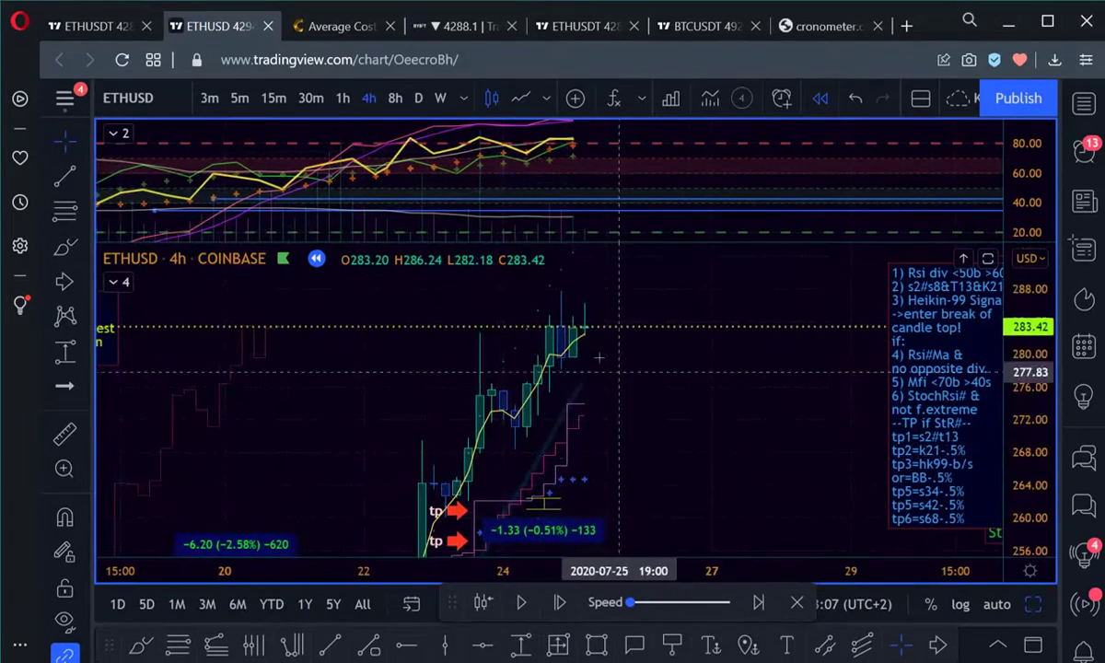
{"action": "key", "text": "Left"}
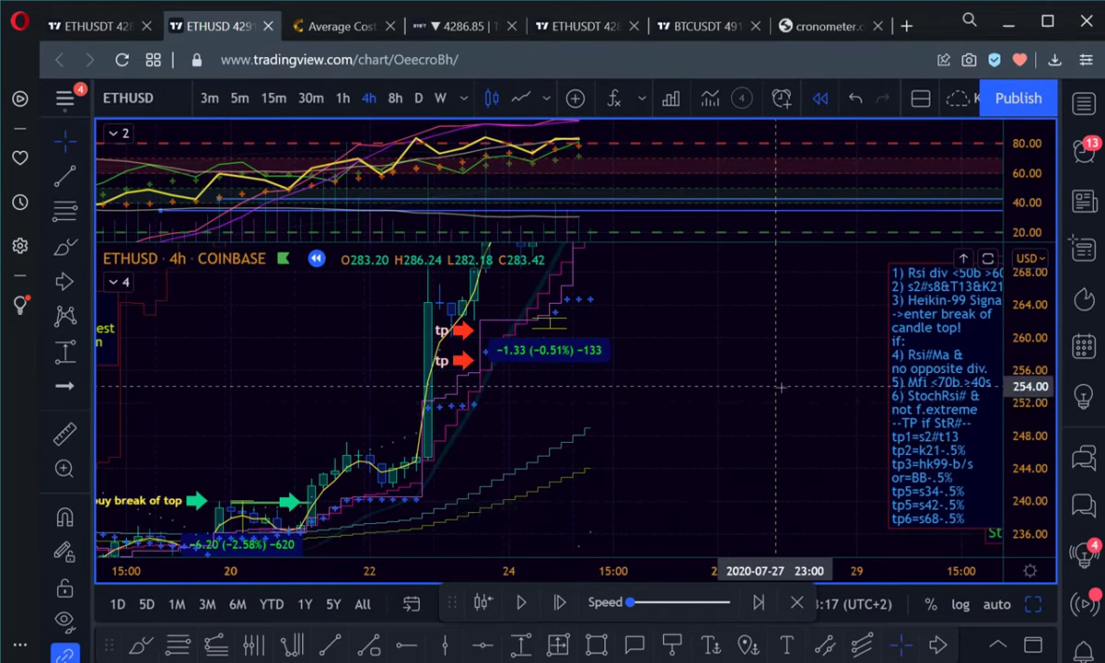
{"action": "key", "text": "Right"}
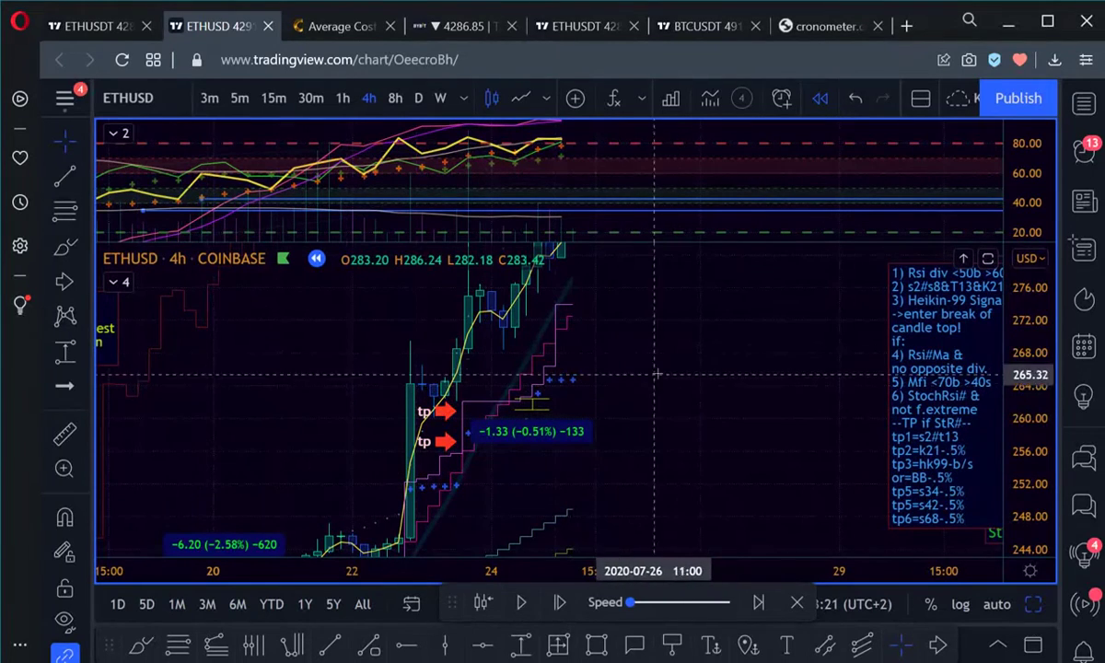
Pan back to the latest candles and advance the replay five bars to the 311.66 close
{"action": "left_click_drag", "start_coordinate": [694, 348], "coordinate": [622, 488]}
{"action": "left_click", "coordinate": [560, 603]}
{"action": "left_click", "coordinate": [560, 604]}
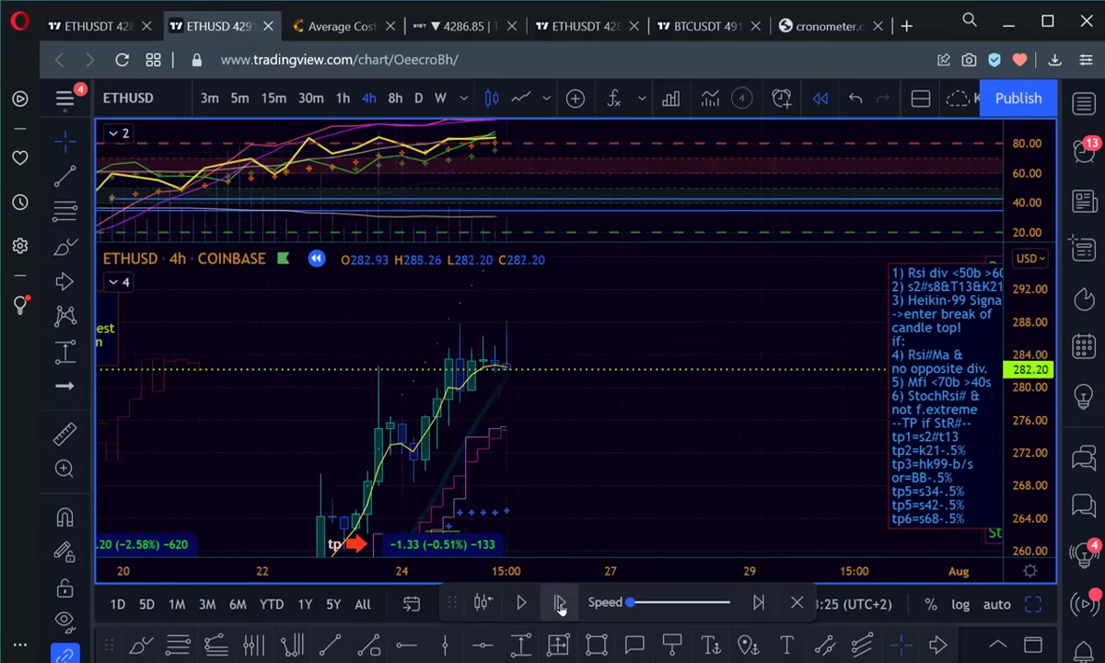
{"action": "left_click", "coordinate": [560, 603]}
{"action": "left_click", "coordinate": [560, 603]}
{"action": "left_click", "coordinate": [560, 604]}
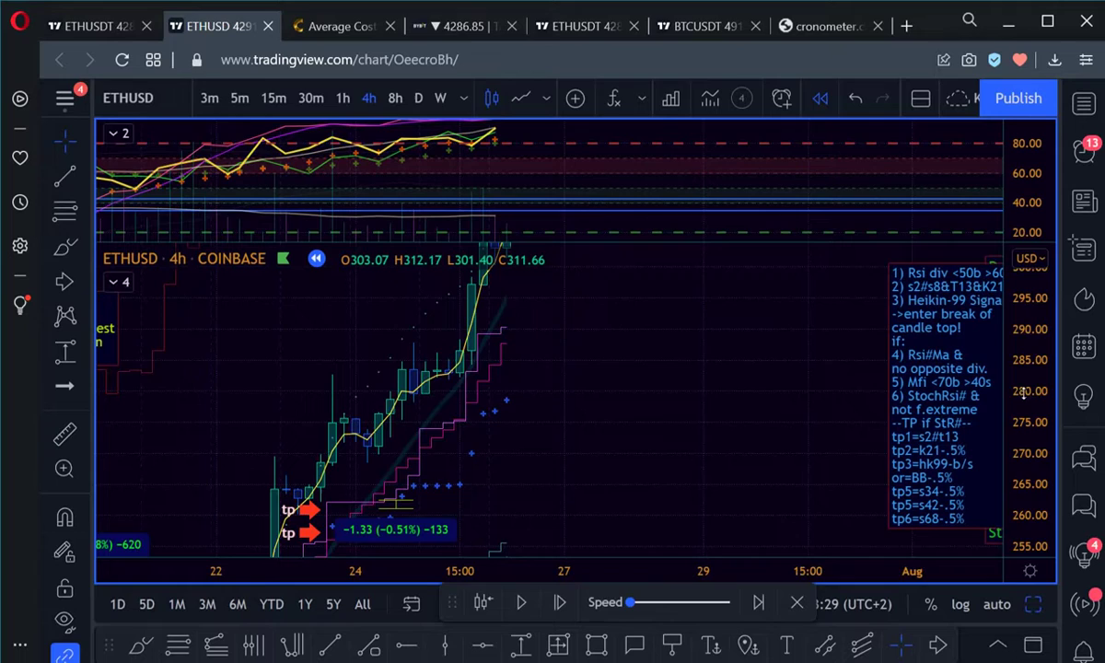
Pan the chart and compress the price scale so the tp1 and tp2 arrows are visible
{"action": "left_click_drag", "start_coordinate": [781, 309], "coordinate": [759, 374]}
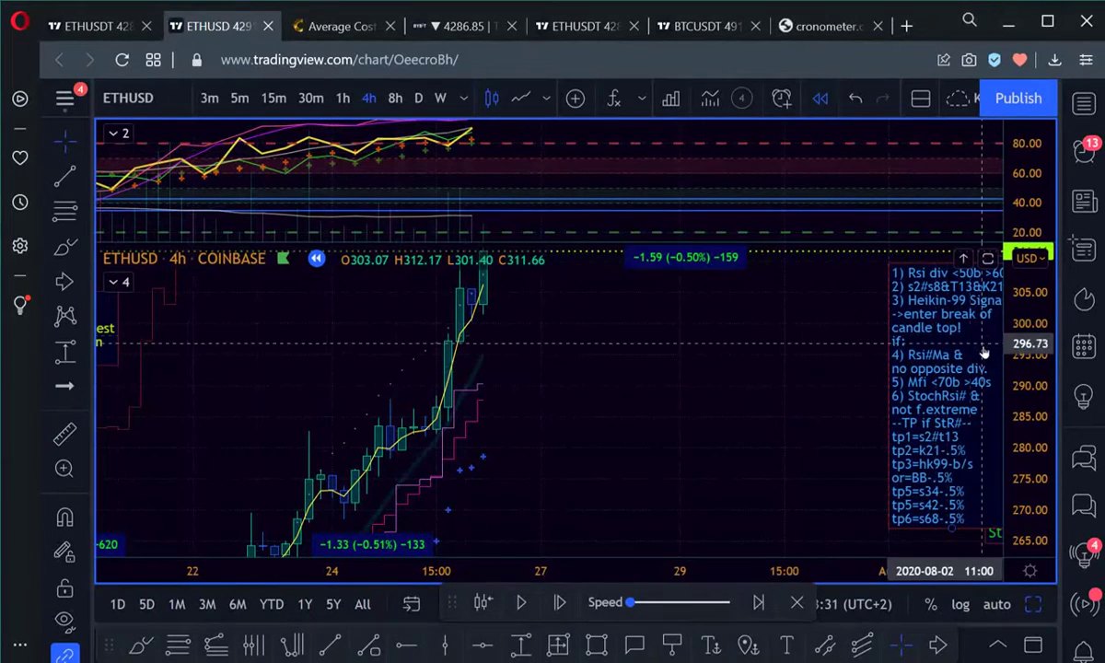
{"action": "left_click_drag", "start_coordinate": [1031, 365], "coordinate": [1031, 373]}
{"action": "left_click_drag", "start_coordinate": [704, 318], "coordinate": [714, 393]}
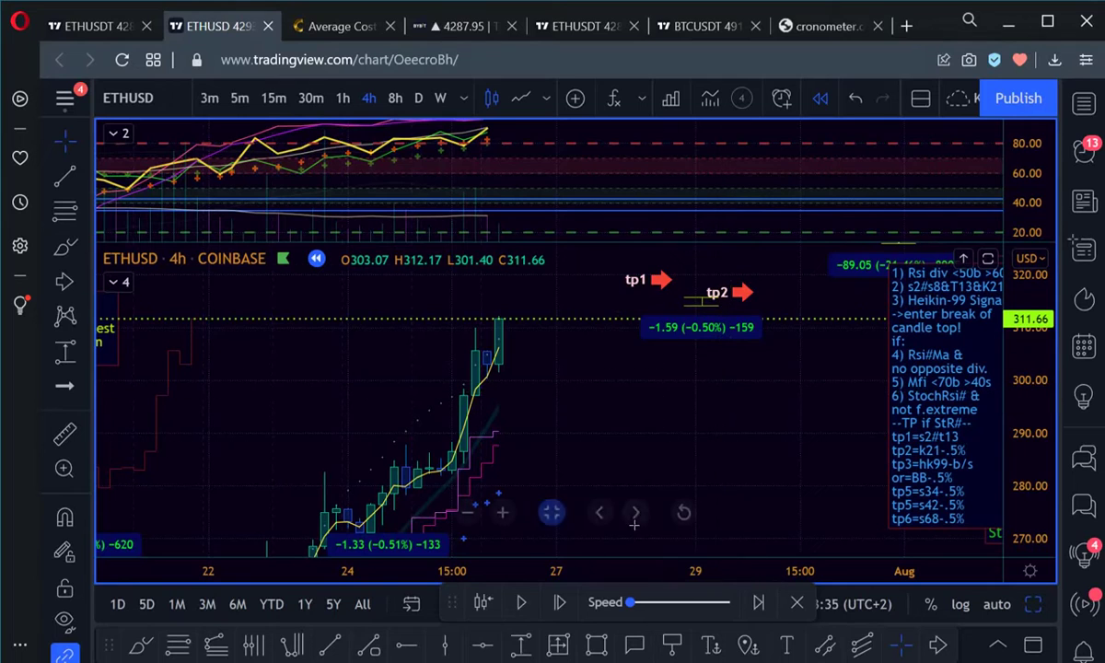
Step the replay forward about thirteen bars to the 319.74 close at the tp1 level
{"action": "left_click", "coordinate": [559, 603]}
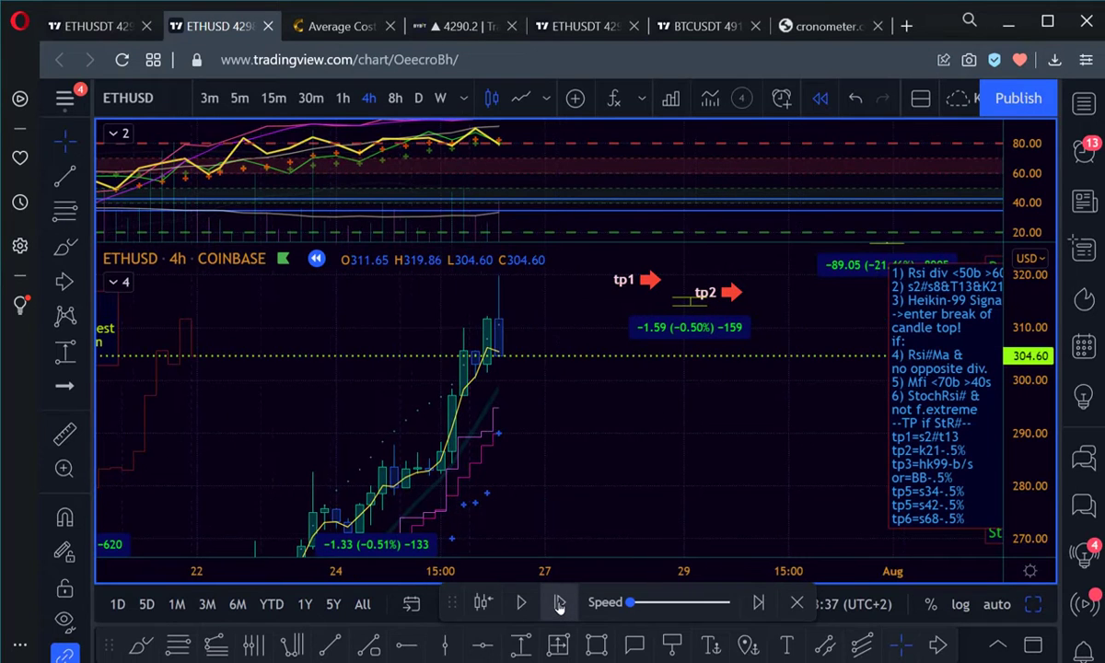
{"action": "left_click", "coordinate": [560, 604]}
{"action": "left_click", "coordinate": [559, 604]}
{"action": "left_click", "coordinate": [559, 604]}
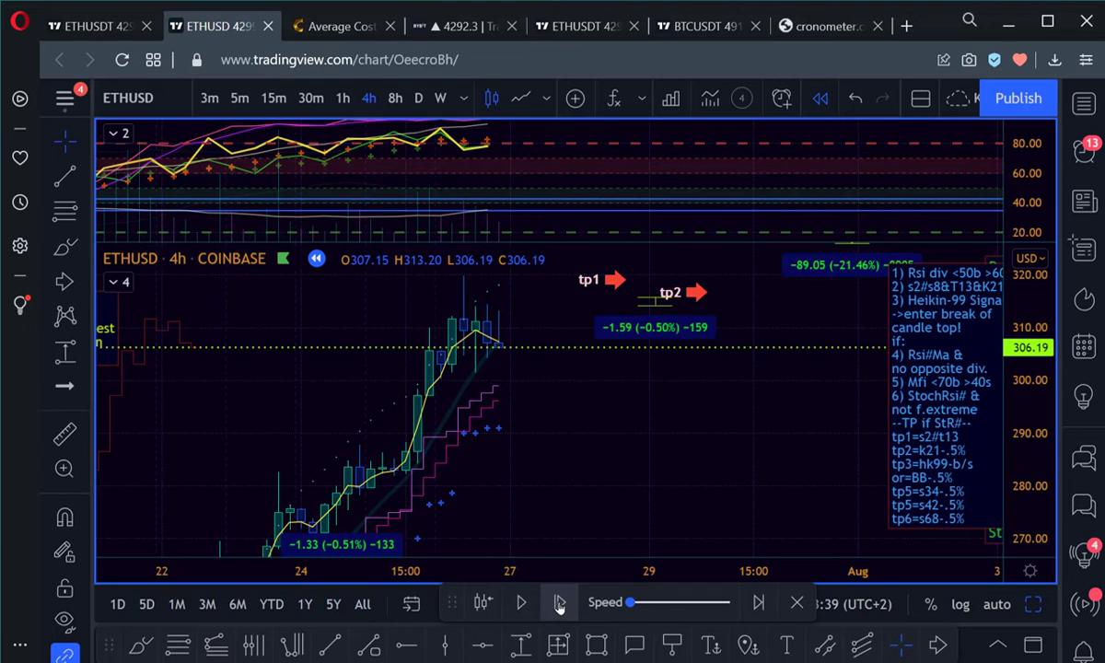
{"action": "left_click", "coordinate": [559, 604]}
{"action": "left_click", "coordinate": [559, 605]}
{"action": "left_click", "coordinate": [559, 604]}
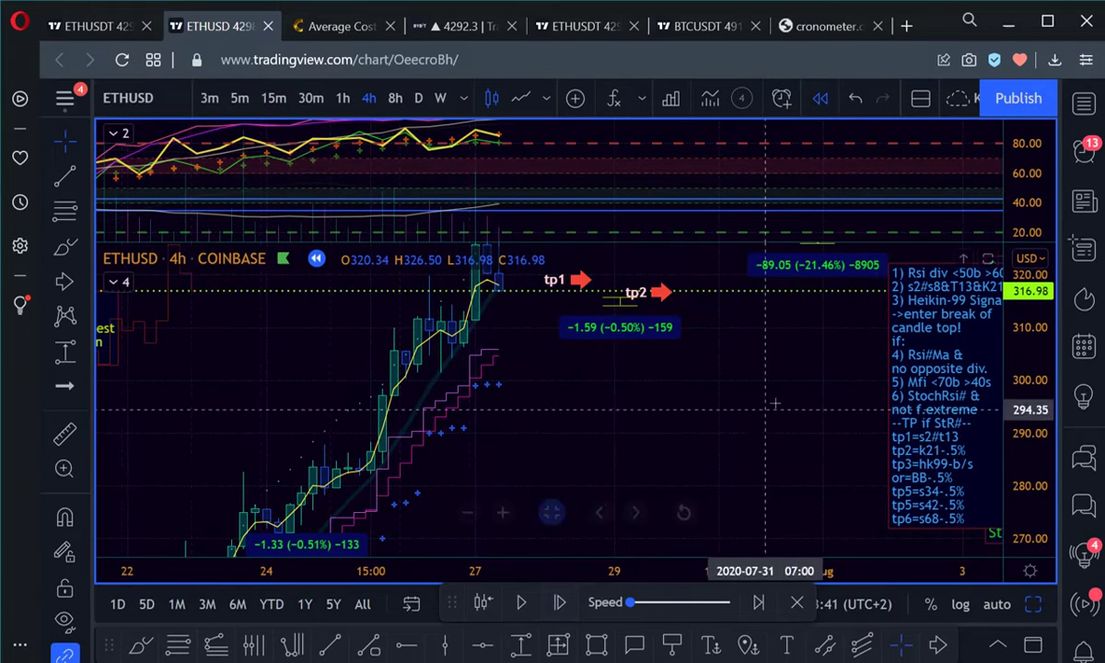
{"action": "left_click_drag", "start_coordinate": [741, 374], "coordinate": [781, 433]}
{"action": "key", "text": "shift+Right"}
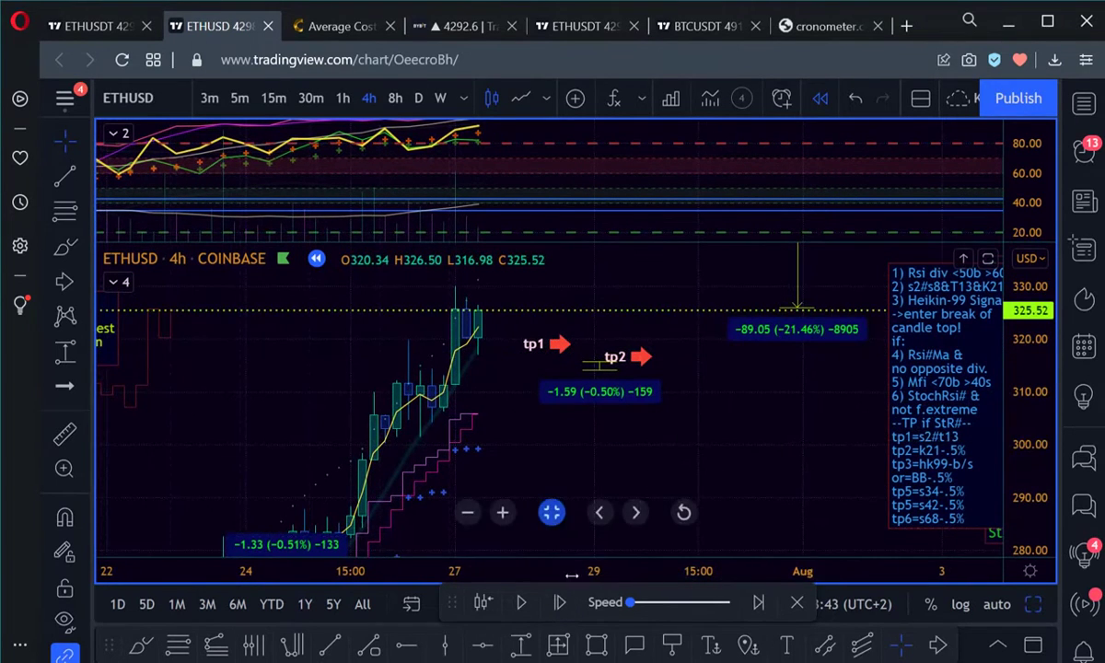
{"action": "left_click", "coordinate": [559, 605]}
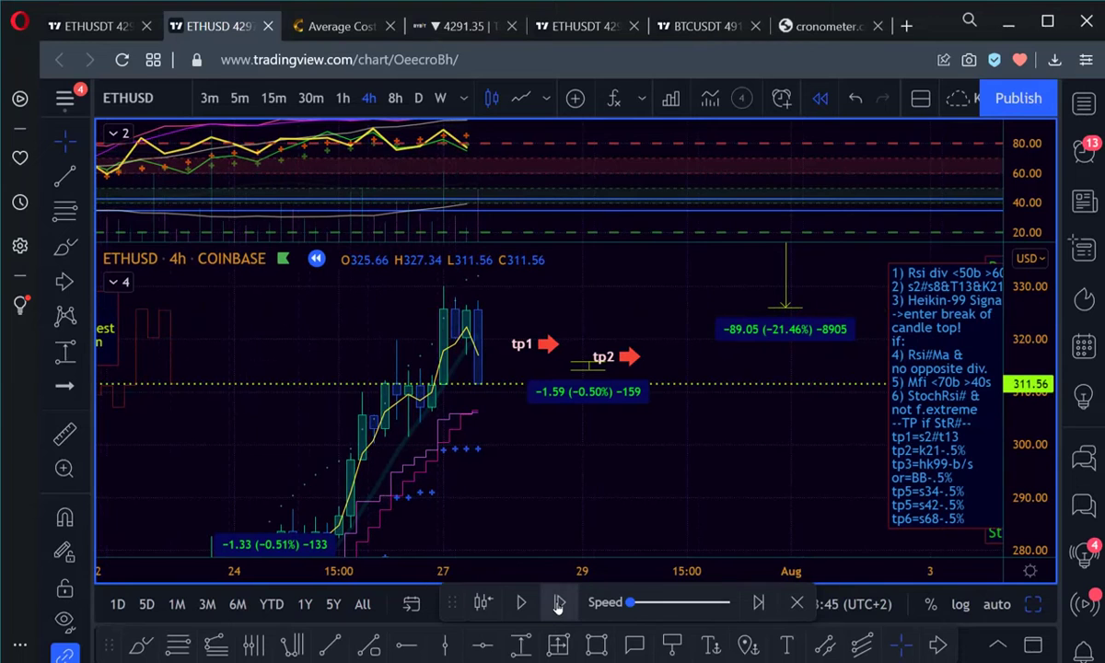
{"action": "left_click", "coordinate": [559, 604]}
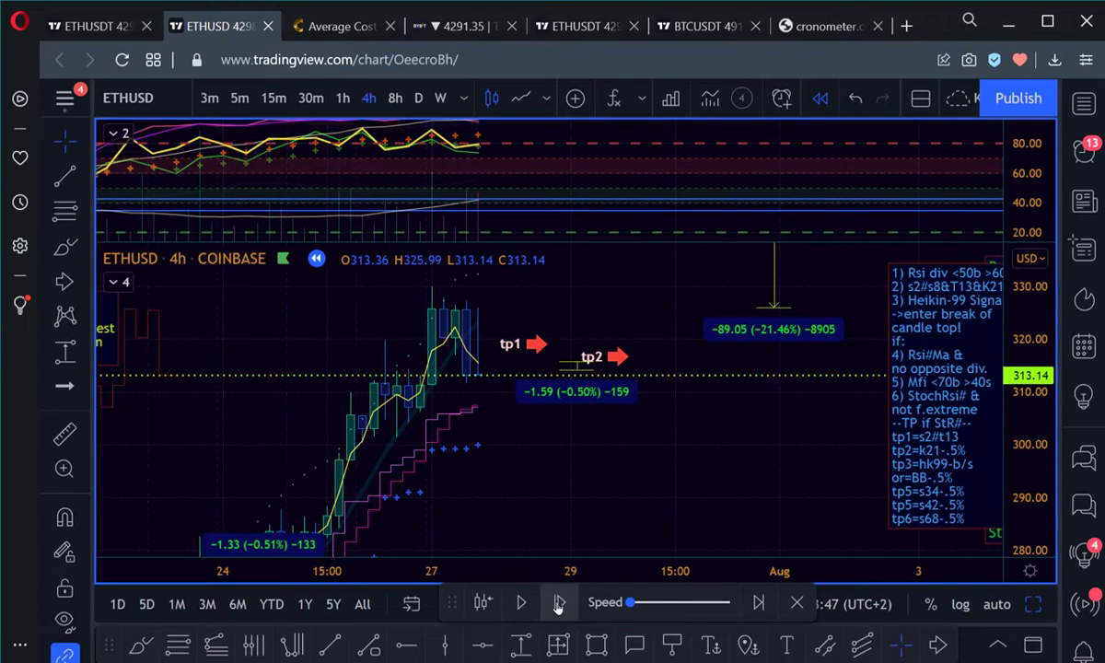
{"action": "left_click", "coordinate": [559, 604]}
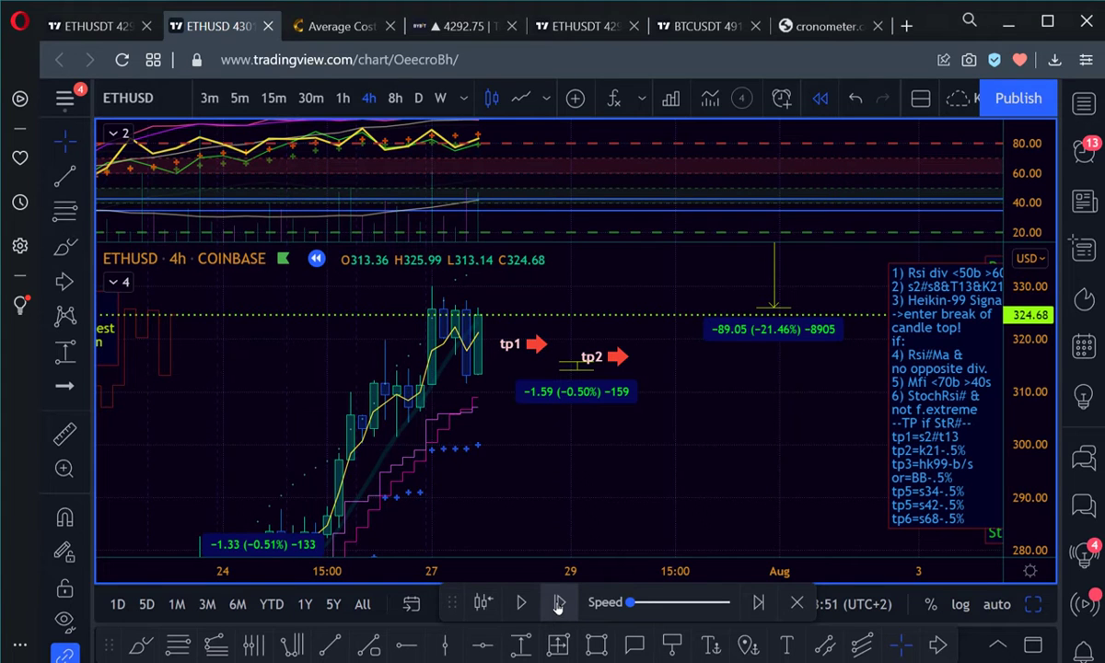
{"action": "left_click", "coordinate": [559, 604]}
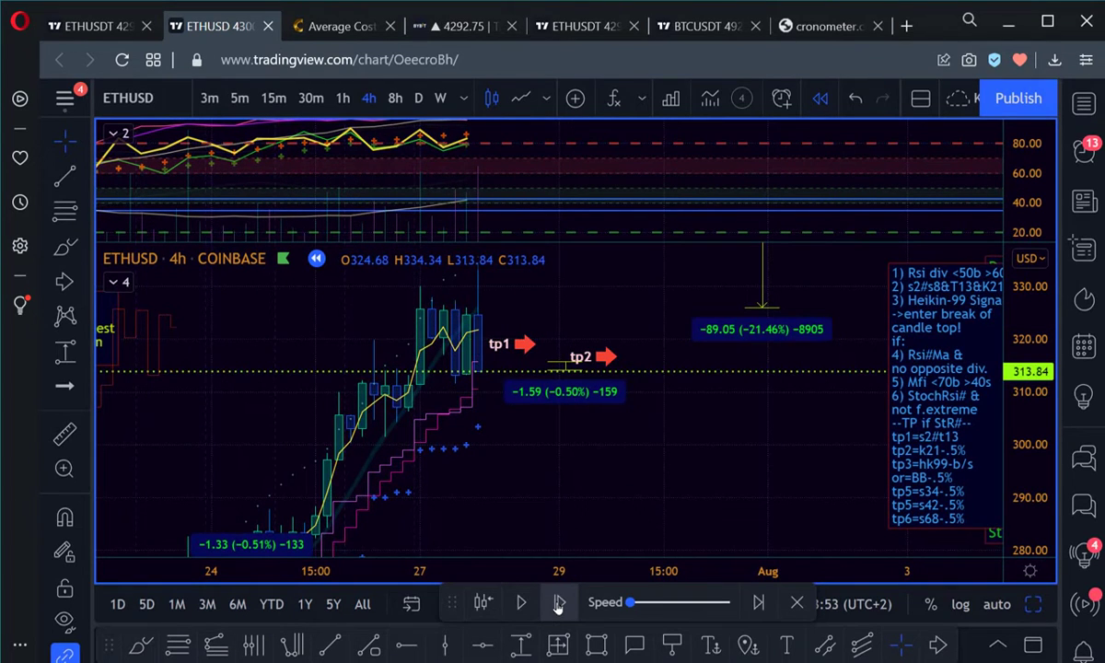
{"action": "left_click", "coordinate": [559, 604]}
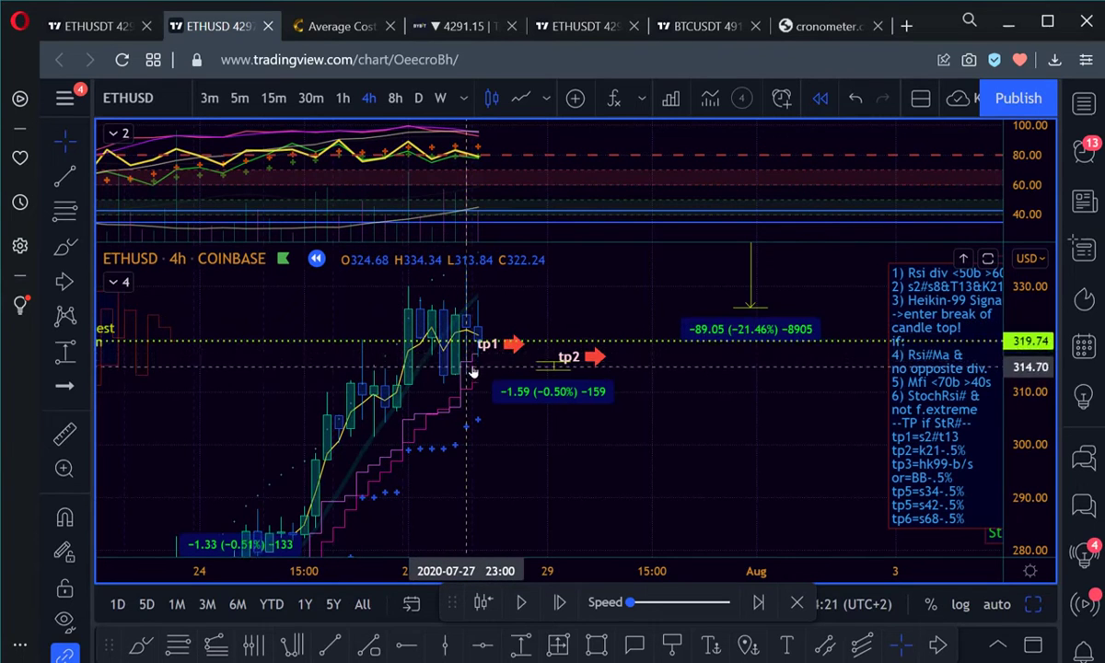
Advance the replay eleven bars into 29 July, to the candle closing at 323.21
{"action": "left_click", "coordinate": [559, 604]}
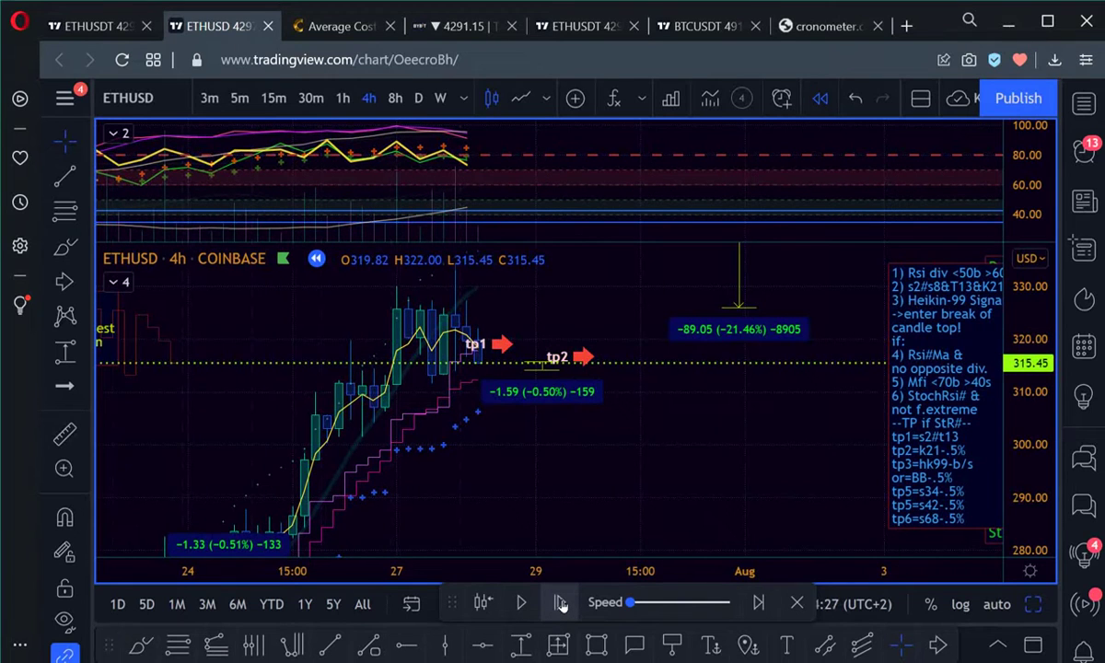
{"action": "left_click", "coordinate": [561, 605]}
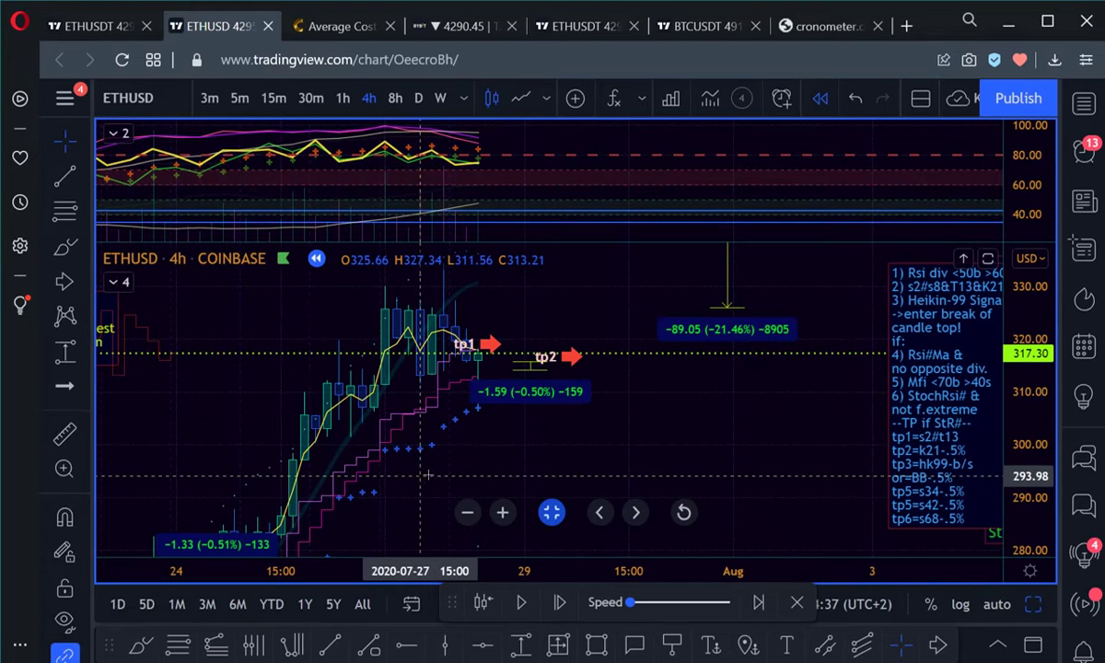
{"action": "left_click", "coordinate": [561, 604]}
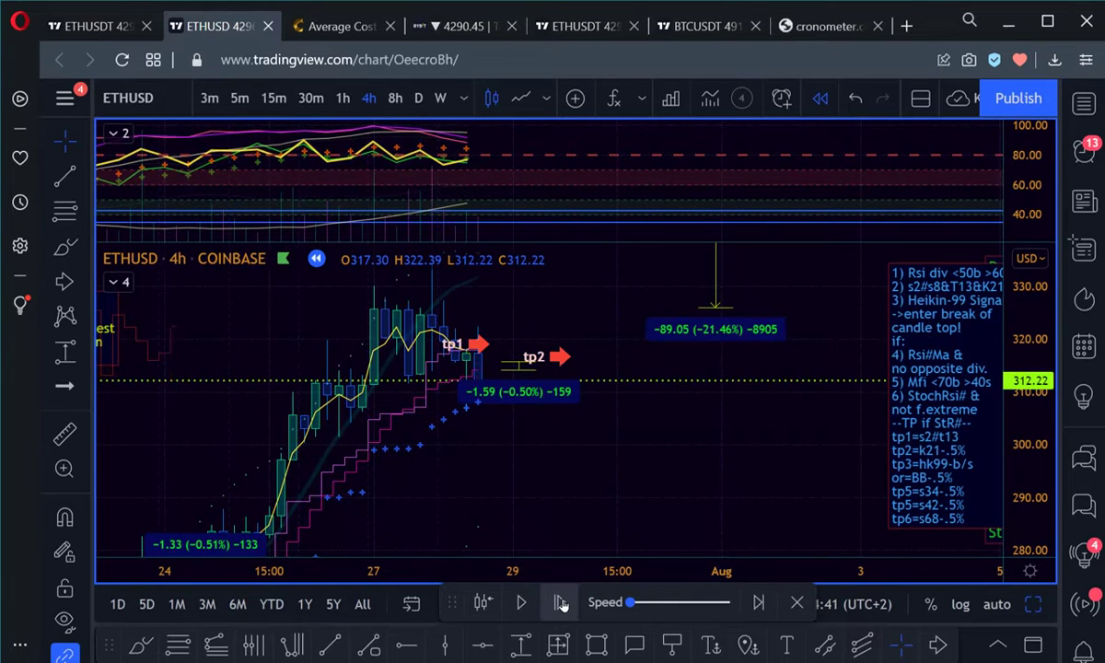
{"action": "left_click", "coordinate": [561, 603]}
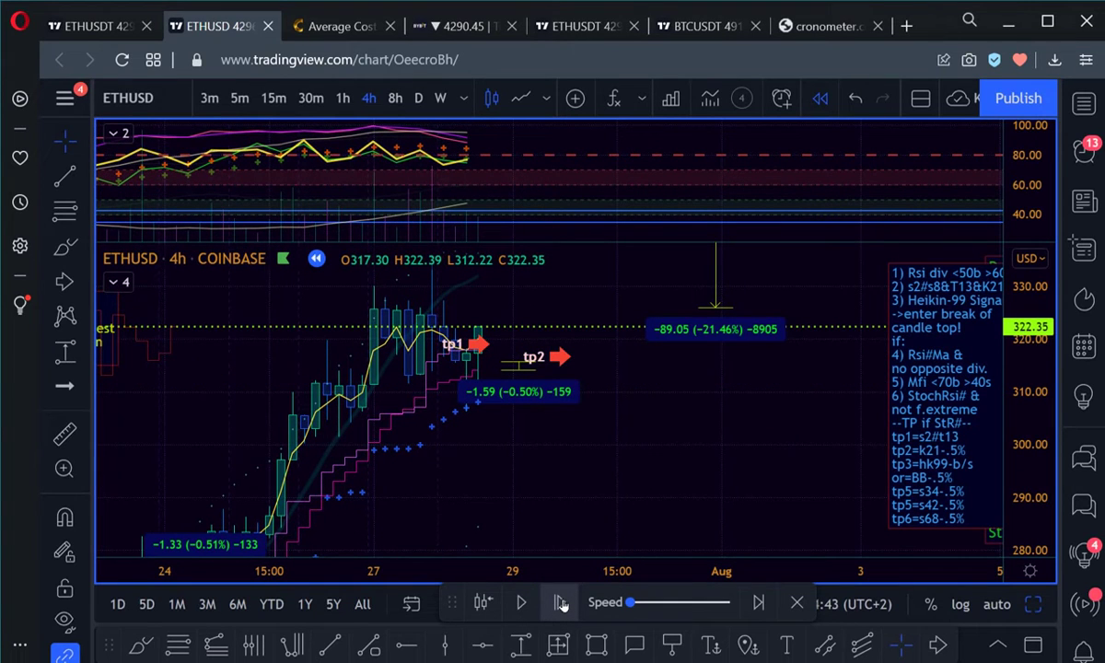
{"action": "left_click", "coordinate": [561, 603]}
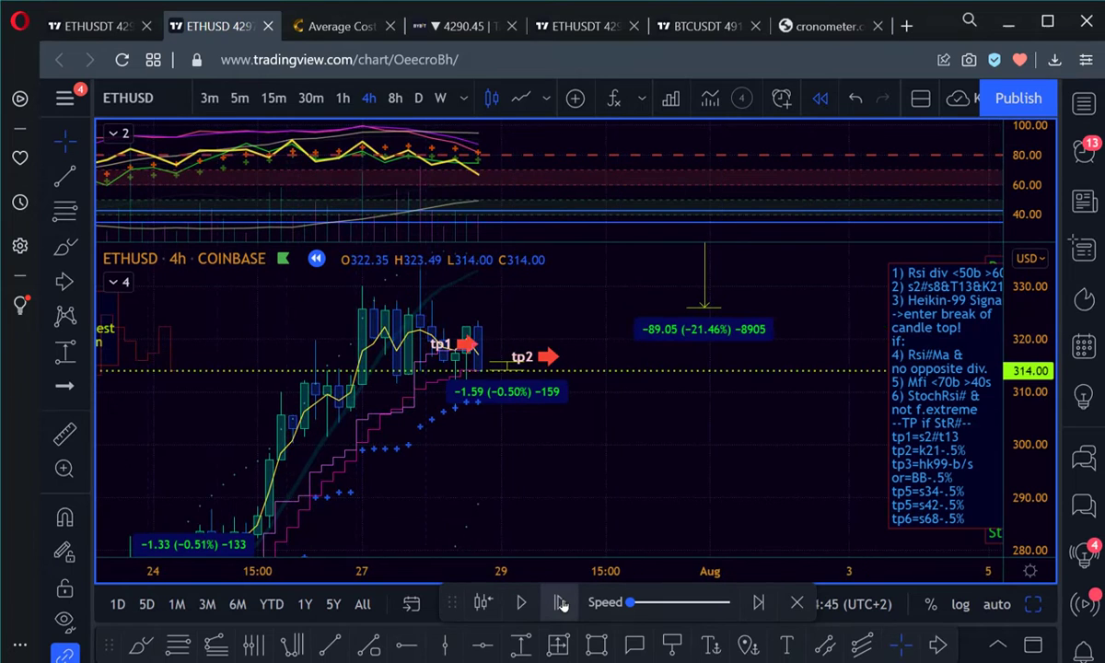
{"action": "left_click", "coordinate": [561, 603]}
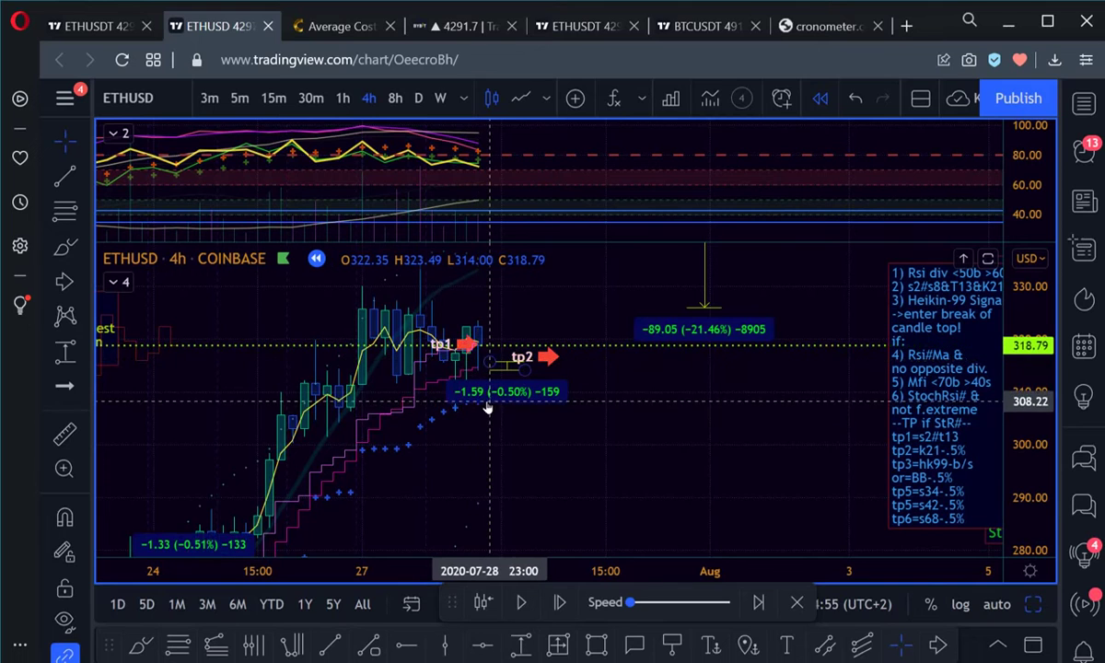
{"action": "left_click", "coordinate": [561, 603]}
{"action": "left_click", "coordinate": [560, 603]}
{"action": "left_click", "coordinate": [560, 603]}
{"action": "left_click", "coordinate": [560, 603]}
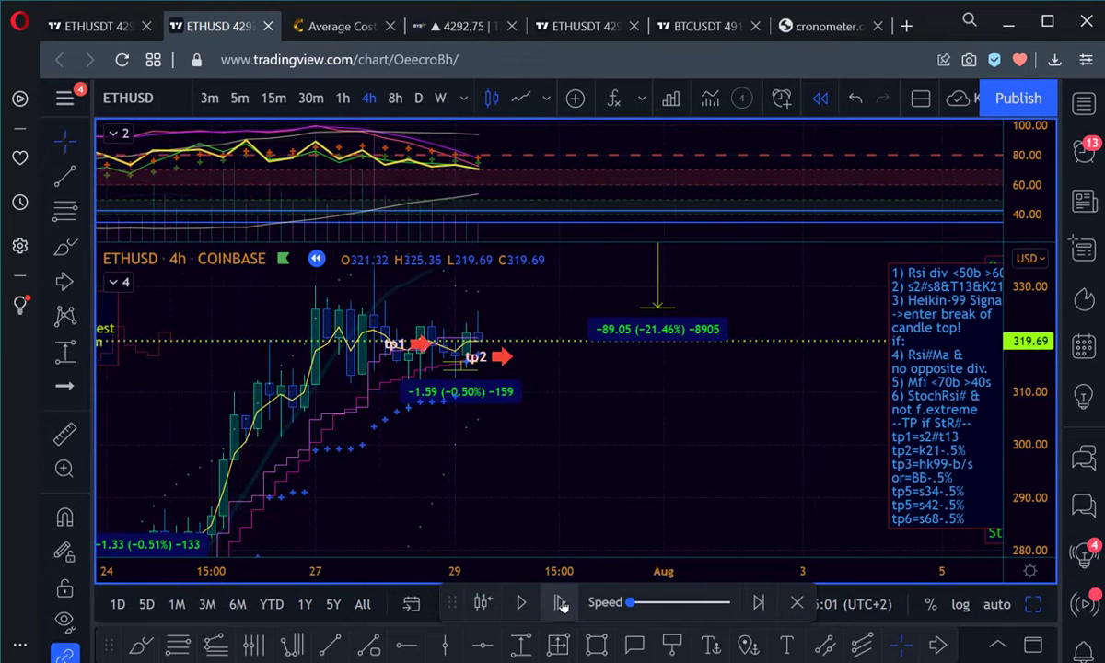
{"action": "left_click", "coordinate": [560, 604]}
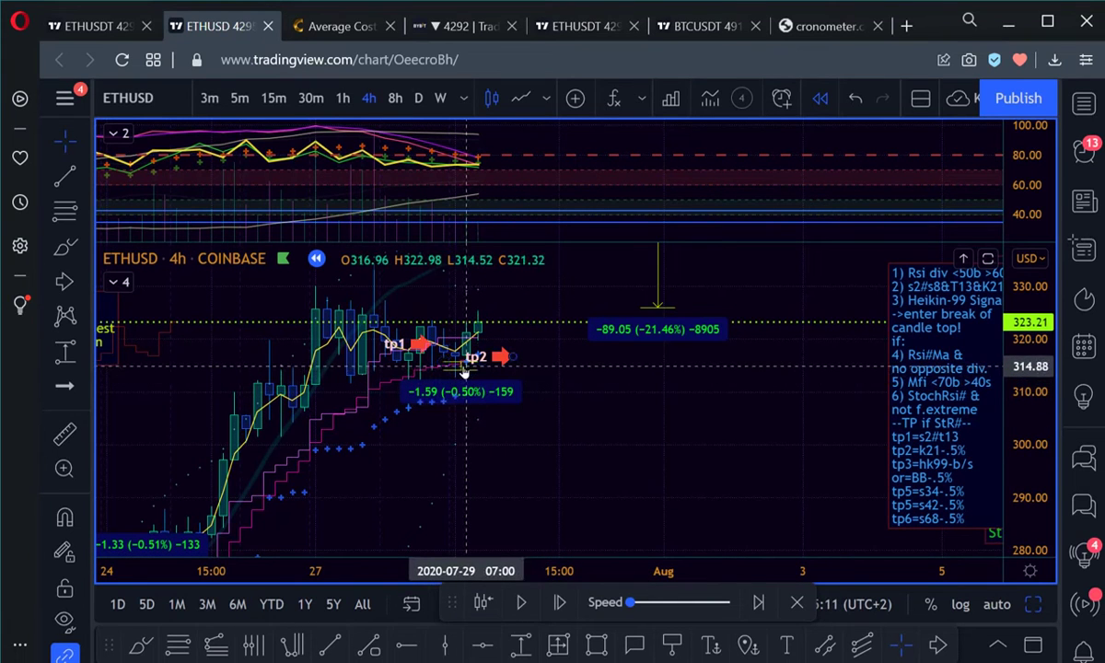
Undo an accidental tp2 arrow move, then advance the replay three bars
{"action": "left_click_drag", "start_coordinate": [462, 369], "coordinate": [508, 385]}
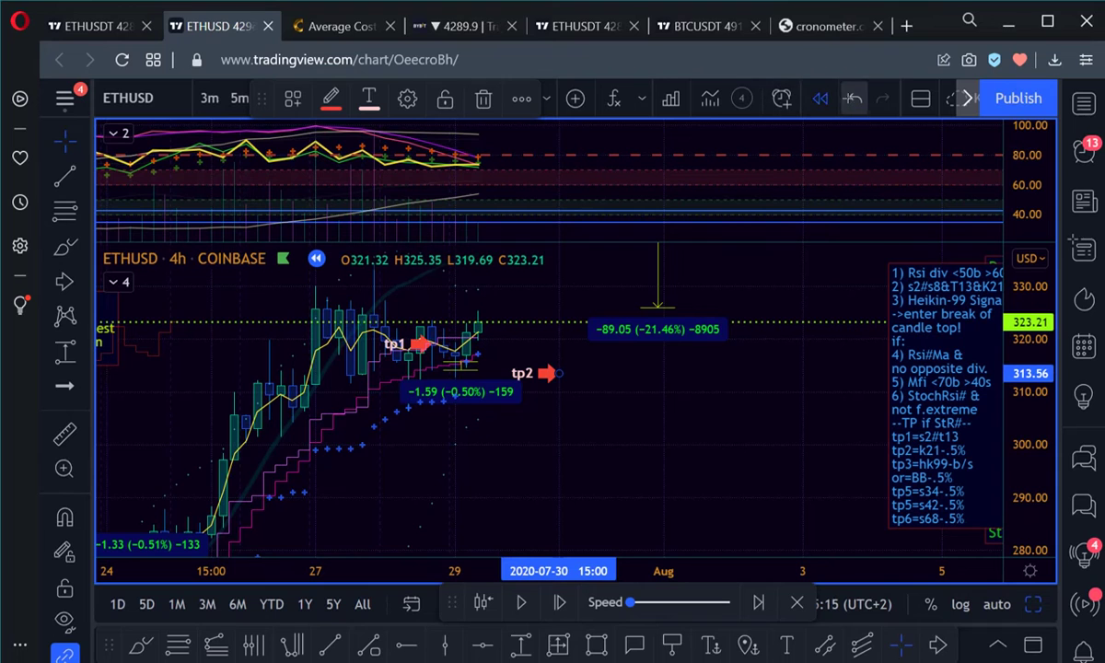
{"action": "left_click", "coordinate": [856, 97]}
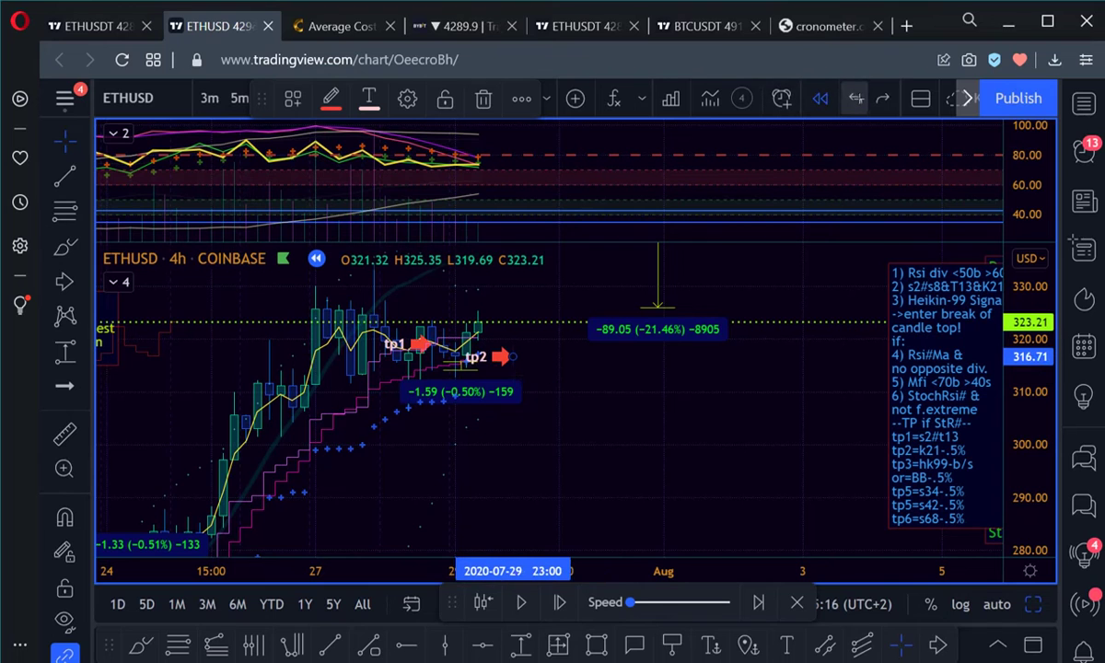
{"action": "left_click", "coordinate": [561, 604]}
{"action": "left_click", "coordinate": [561, 603]}
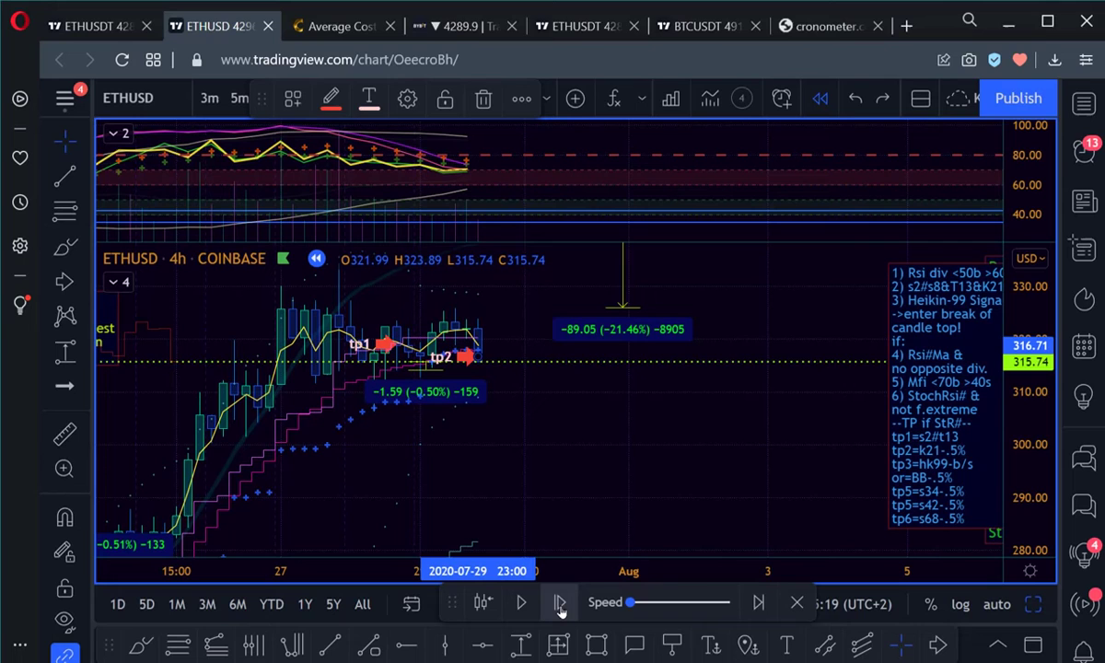
{"action": "left_click", "coordinate": [560, 605]}
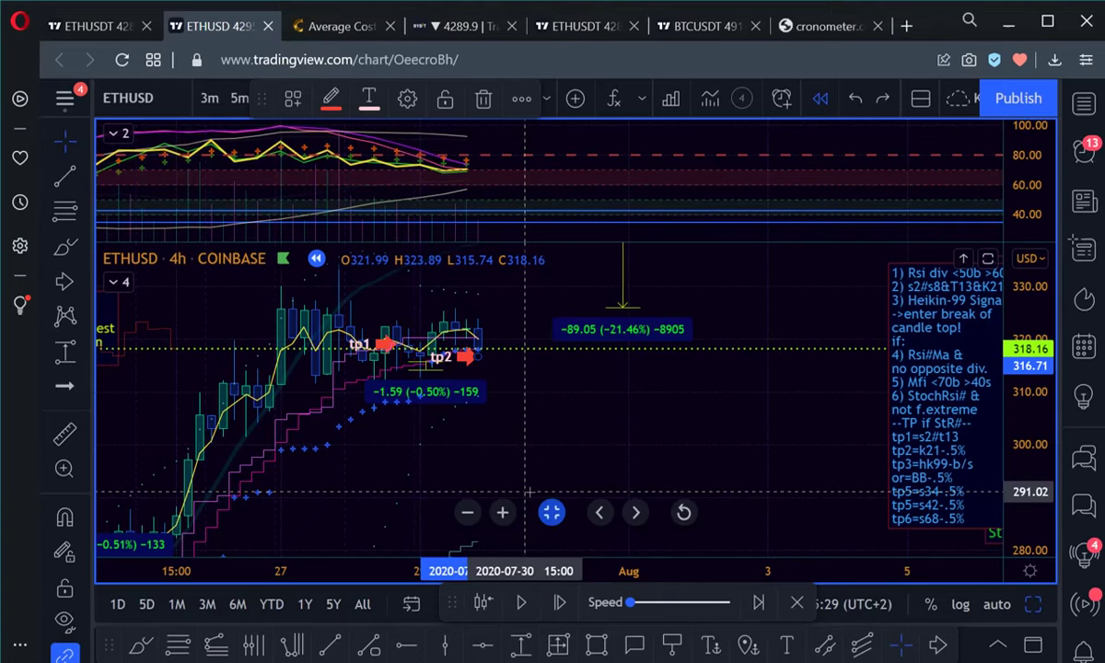
Advance four more bars to the 29 July 23:00 close of 319.13 and recentre the candles
{"action": "left_click", "coordinate": [560, 603]}
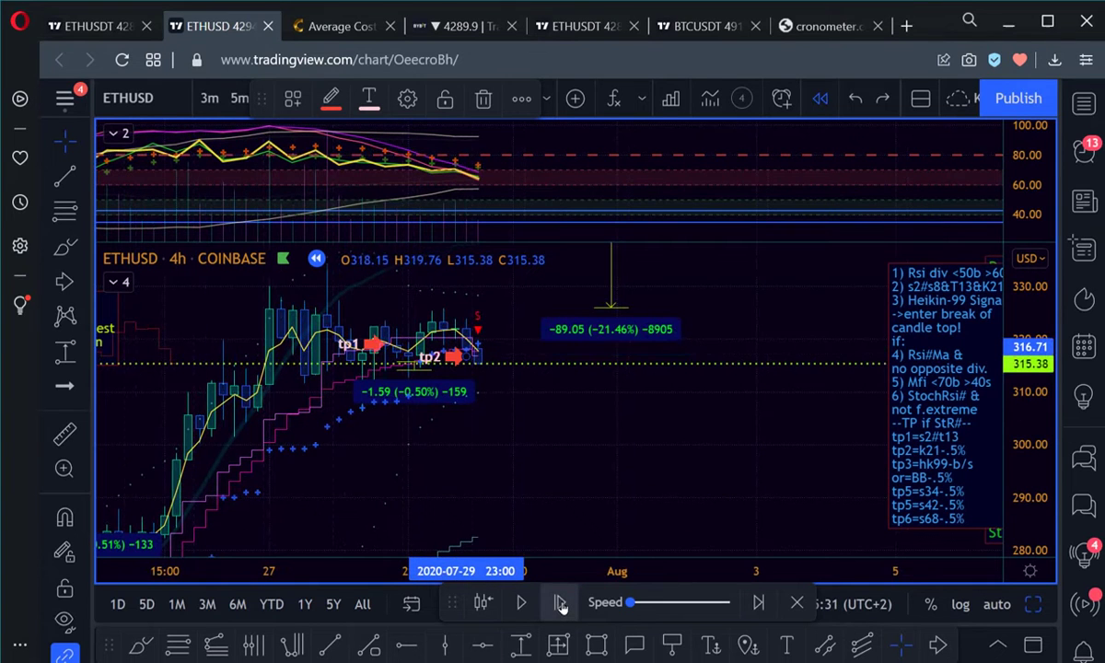
{"action": "left_click", "coordinate": [560, 603]}
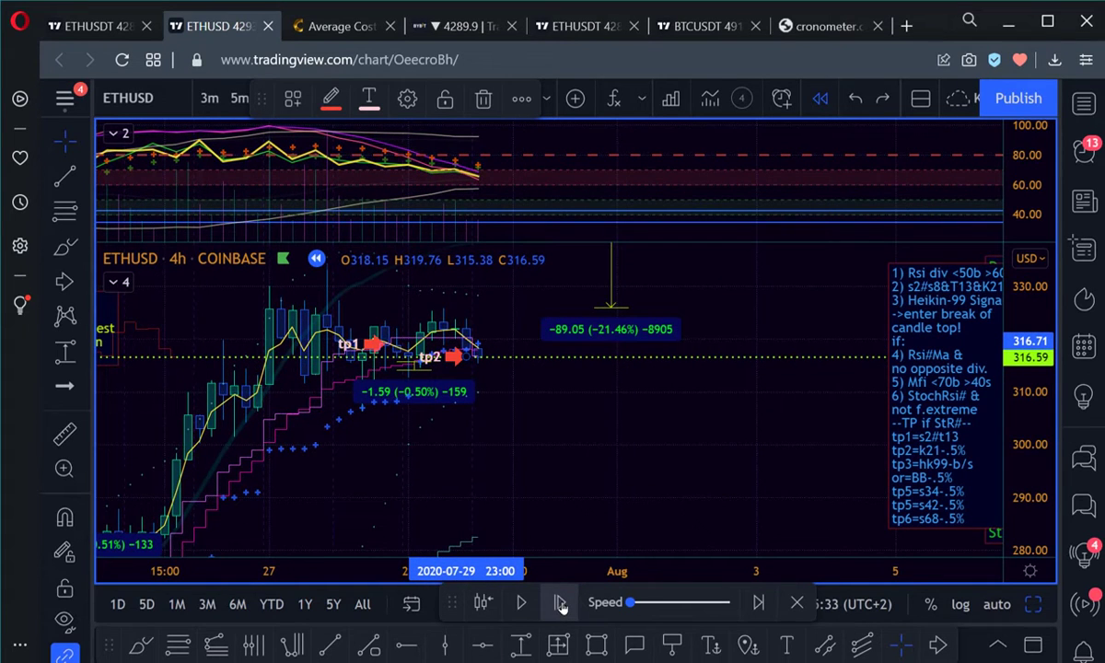
{"action": "left_click", "coordinate": [560, 603]}
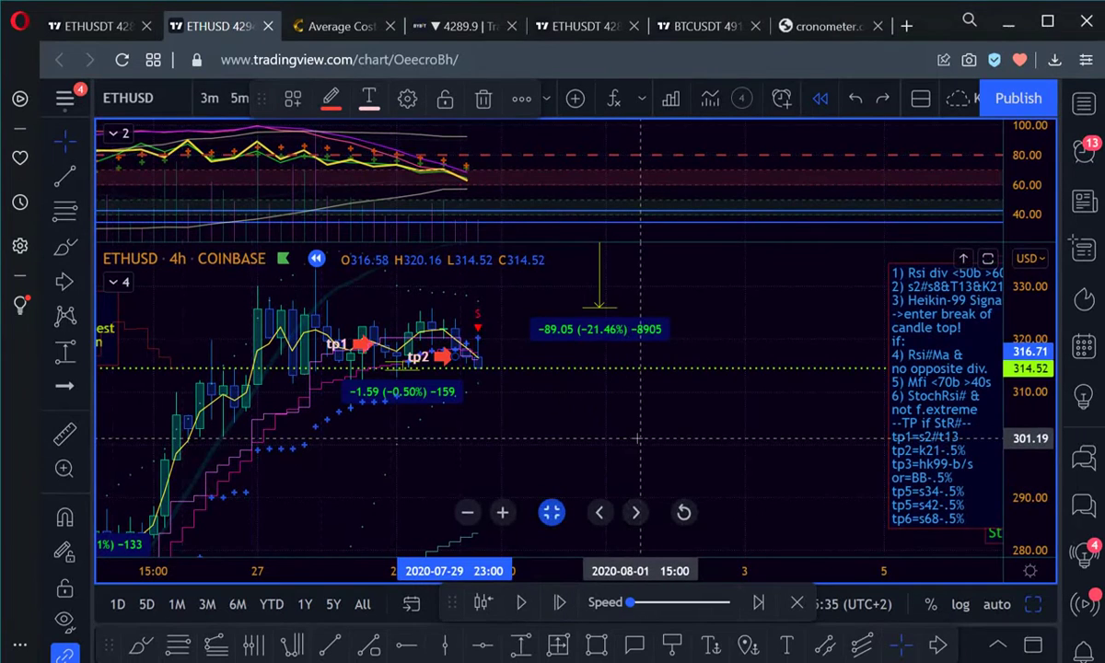
{"action": "key", "text": "shift+Right"}
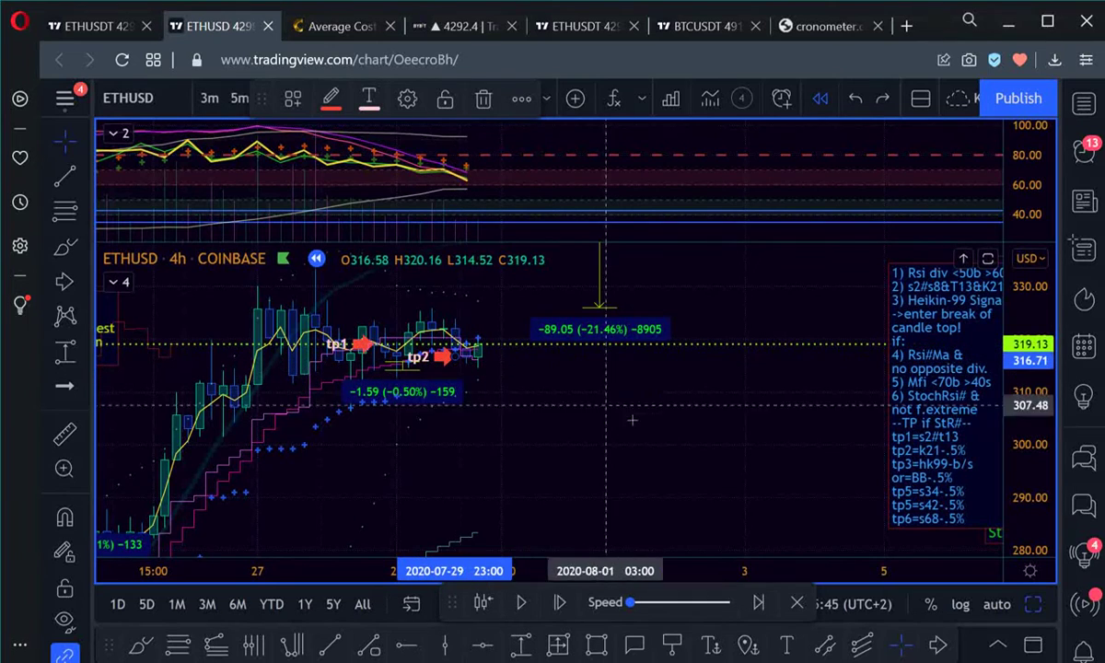
{"action": "left_click_drag", "start_coordinate": [1033, 497], "coordinate": [1038, 457]}
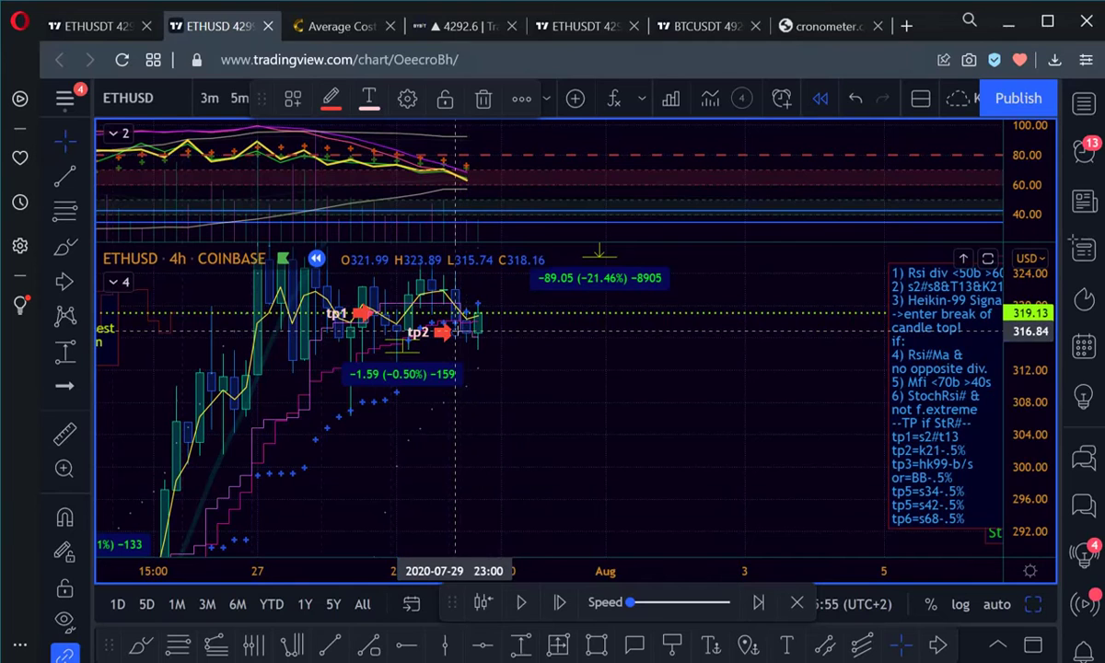
{"action": "left_click_drag", "start_coordinate": [737, 408], "coordinate": [736, 492]}
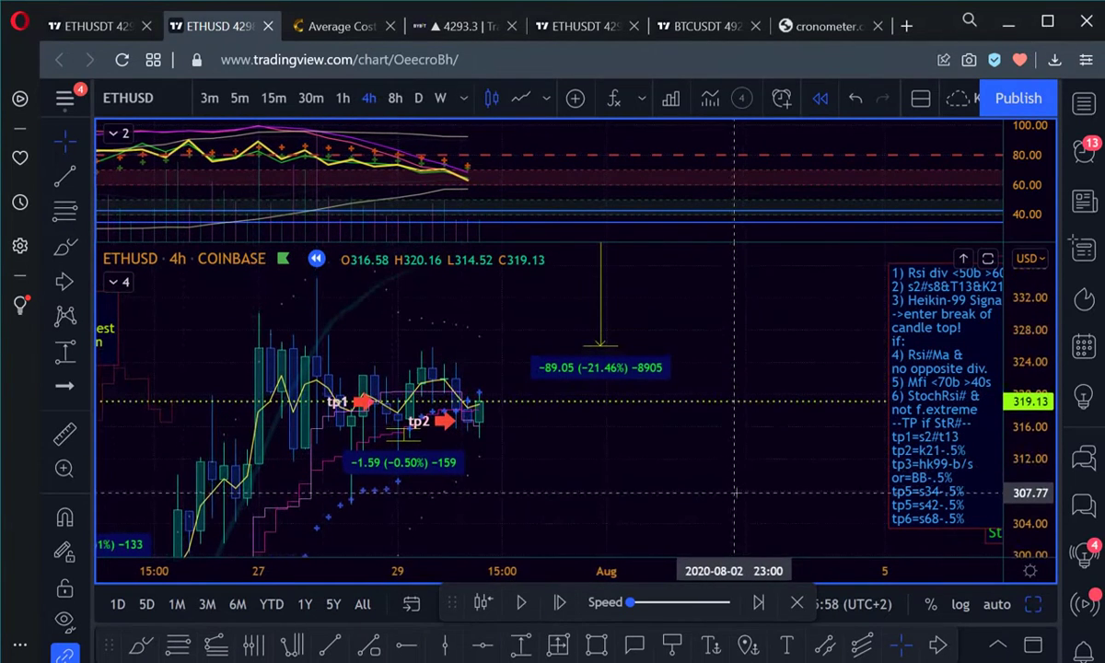
Step the replay forward a few bars, panning the chart to follow price
{"action": "left_click", "coordinate": [560, 602]}
{"action": "left_click", "coordinate": [560, 603]}
{"action": "left_click", "coordinate": [560, 603]}
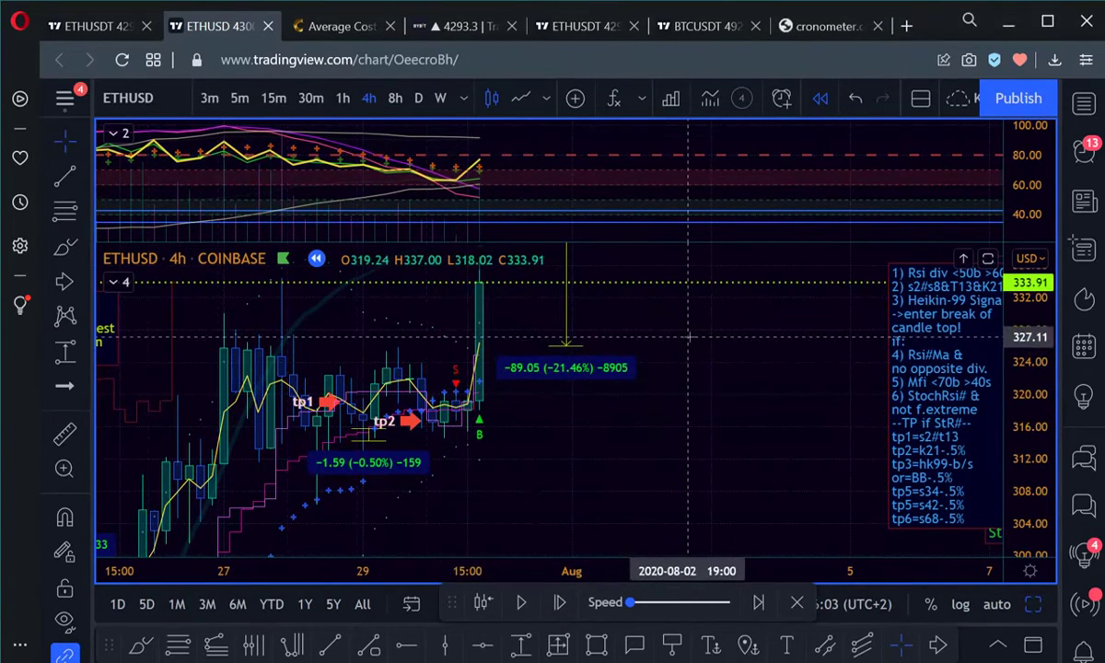
{"action": "left_click_drag", "start_coordinate": [647, 318], "coordinate": [781, 379]}
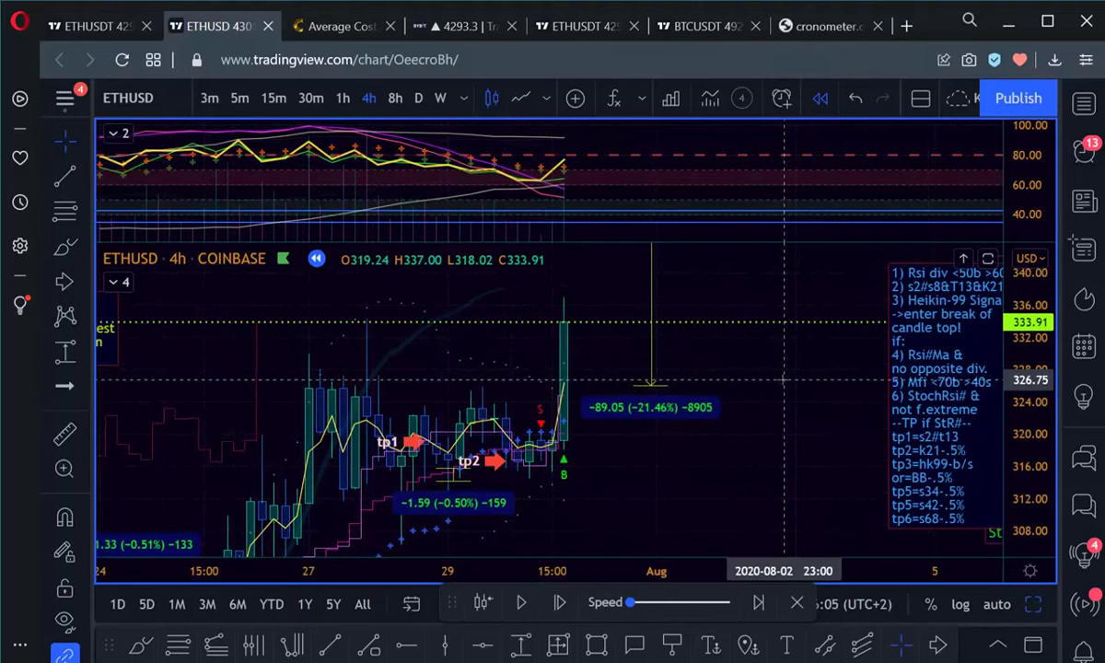
{"action": "left_click", "coordinate": [560, 603]}
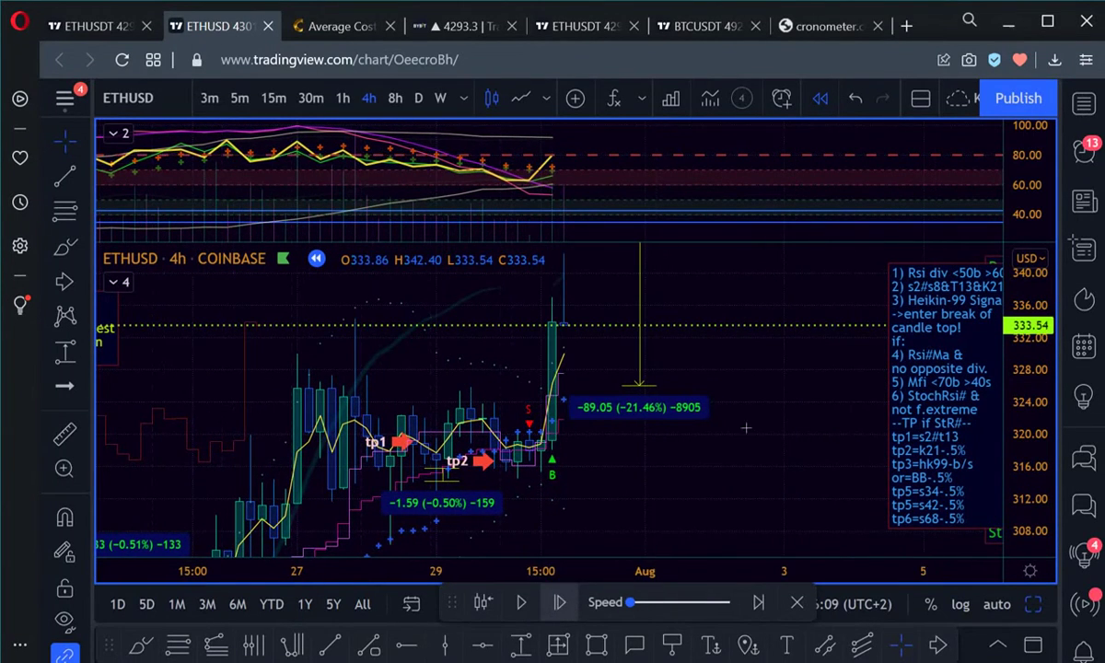
{"action": "left_click", "coordinate": [969, 98]}
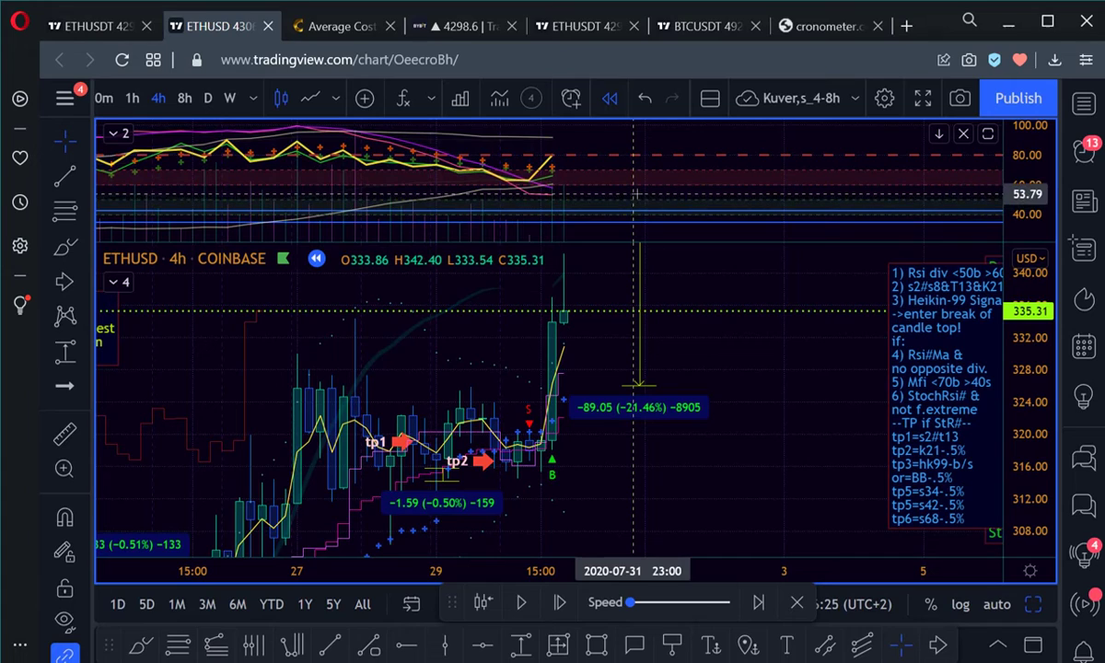
{"action": "left_click_drag", "start_coordinate": [647, 189], "coordinate": [678, 173]}
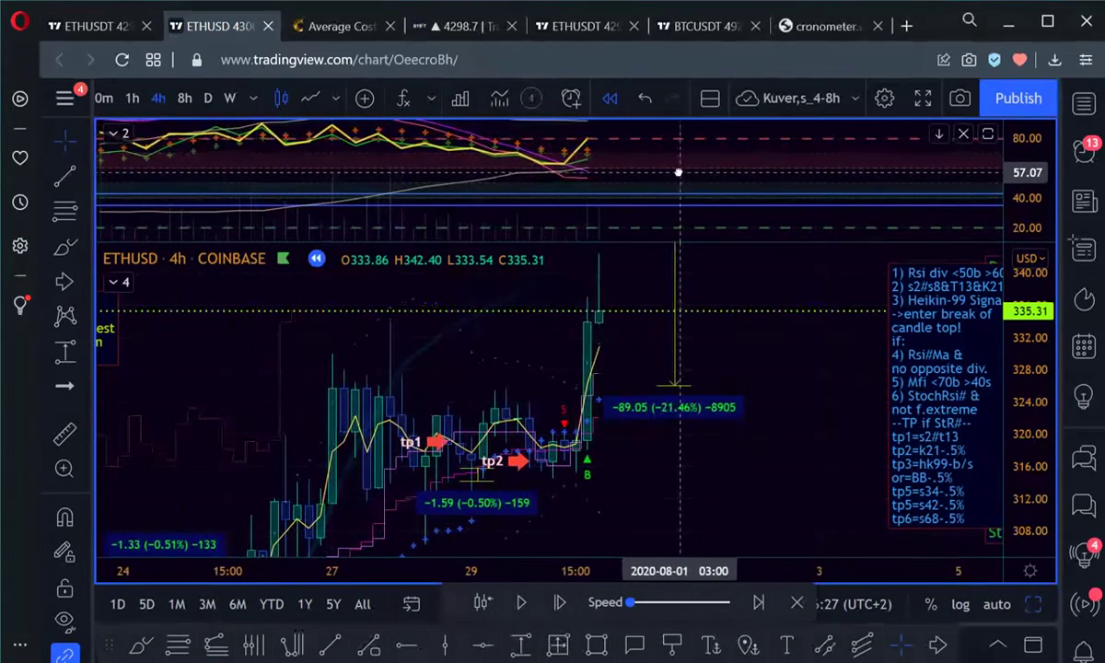
{"action": "left_click", "coordinate": [560, 603]}
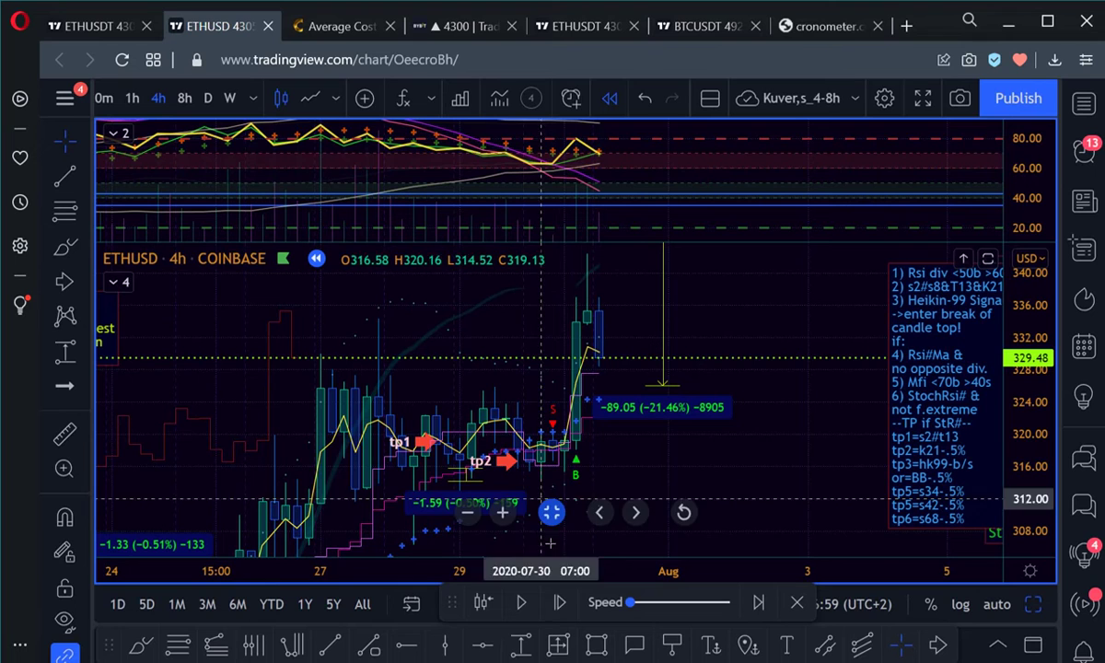
Play the rally bar by bar into early August, peaking at 381.78 and closing at 361.76
{"action": "left_click", "coordinate": [560, 604]}
{"action": "left_click", "coordinate": [560, 604]}
{"action": "left_click", "coordinate": [560, 603]}
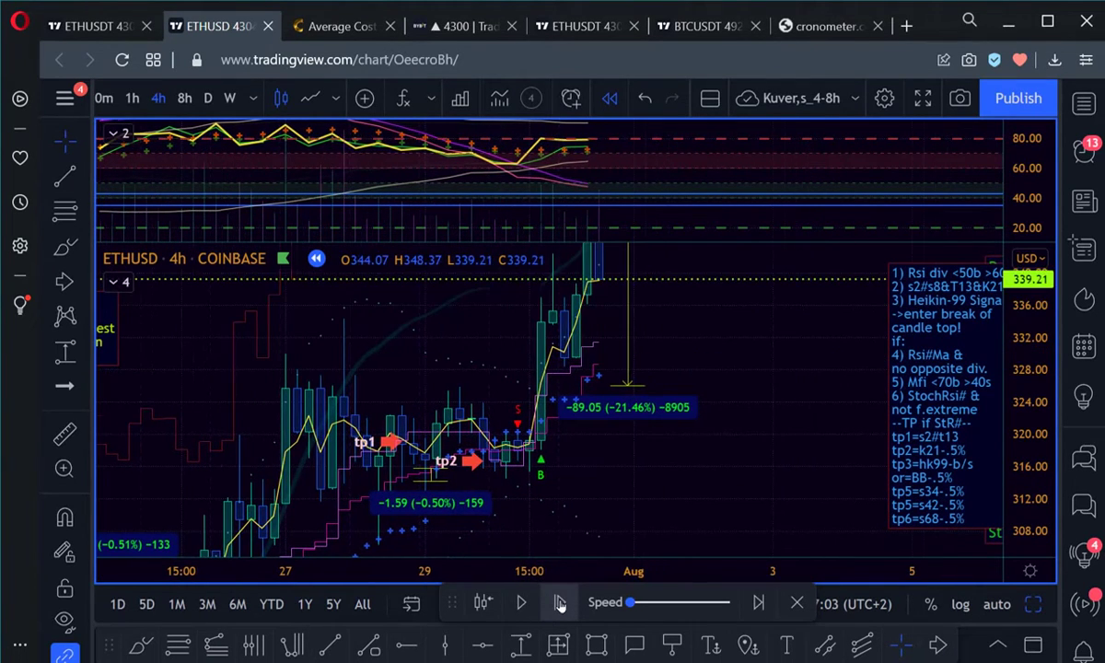
{"action": "left_click", "coordinate": [560, 603]}
{"action": "key", "text": "shift+Right"}
{"action": "key", "text": "shift+Right"}
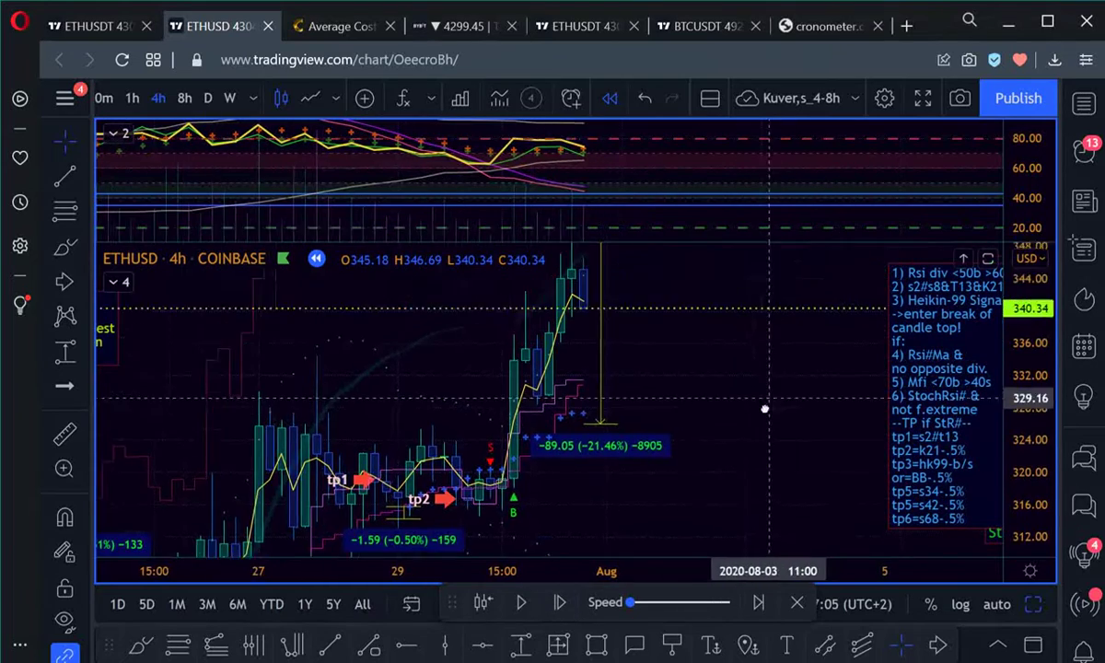
{"action": "key", "text": "shift+Right"}
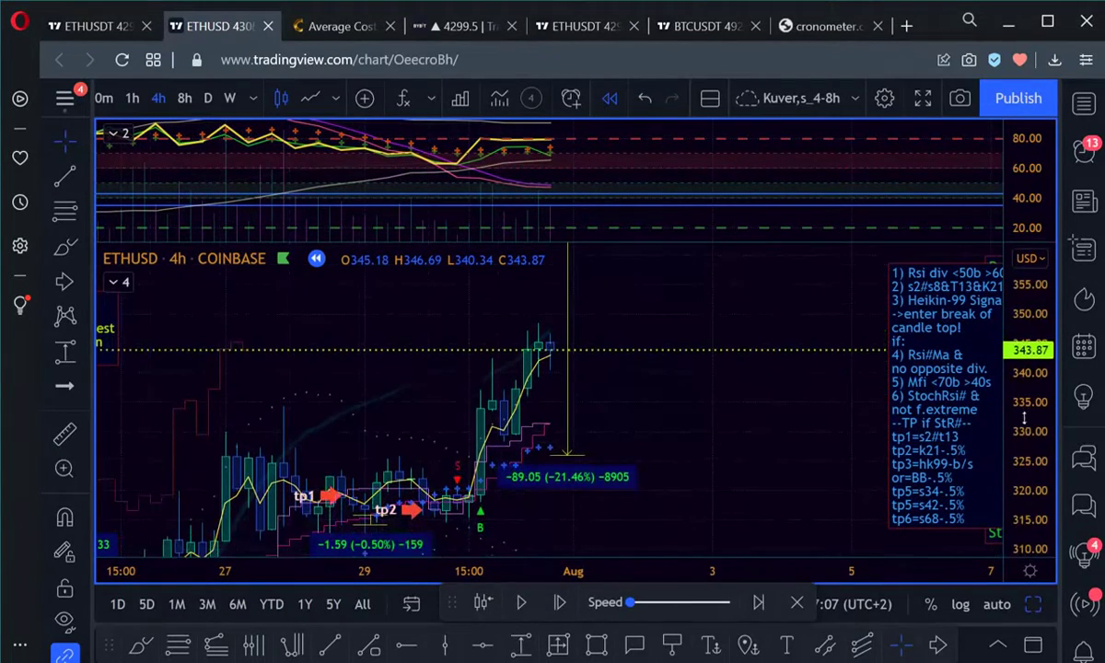
{"action": "left_click", "coordinate": [560, 603]}
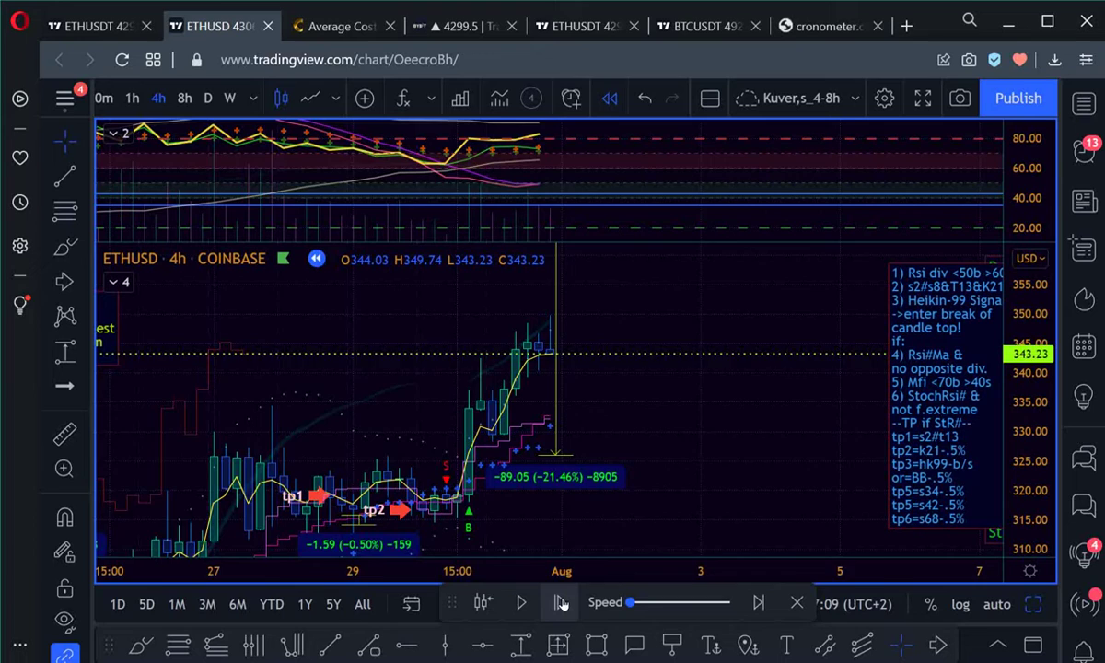
{"action": "left_click", "coordinate": [560, 604]}
{"action": "left_click", "coordinate": [560, 603]}
{"action": "left_click", "coordinate": [560, 603]}
{"action": "left_click", "coordinate": [560, 603]}
{"action": "left_click", "coordinate": [560, 604]}
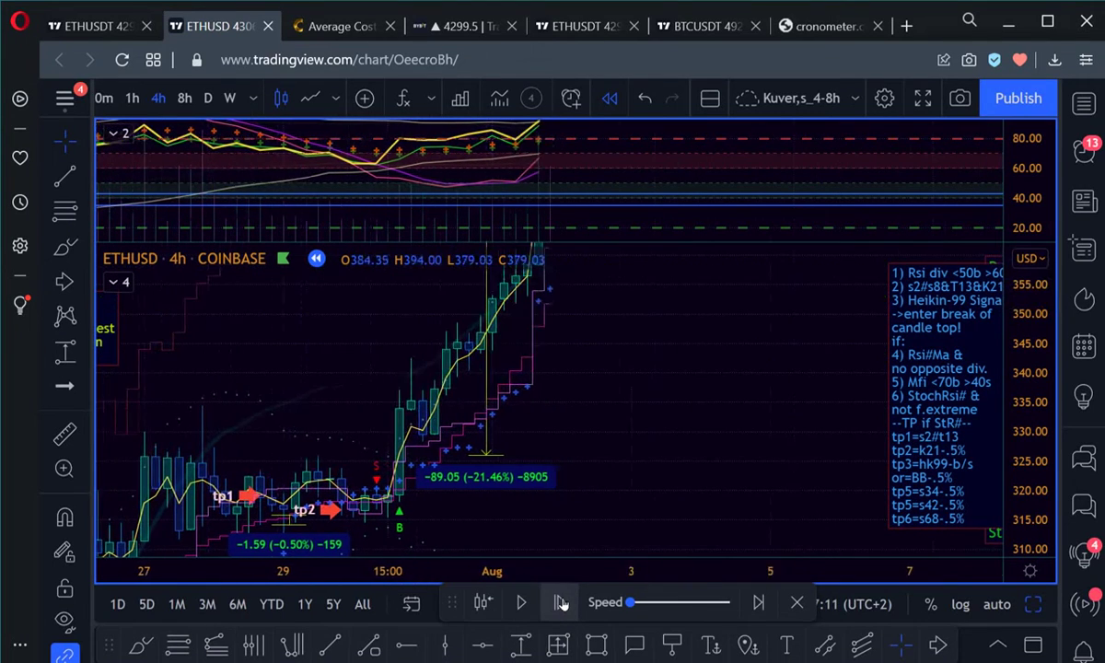
{"action": "left_click", "coordinate": [560, 603]}
{"action": "left_click", "coordinate": [560, 603]}
{"action": "left_click", "coordinate": [560, 604]}
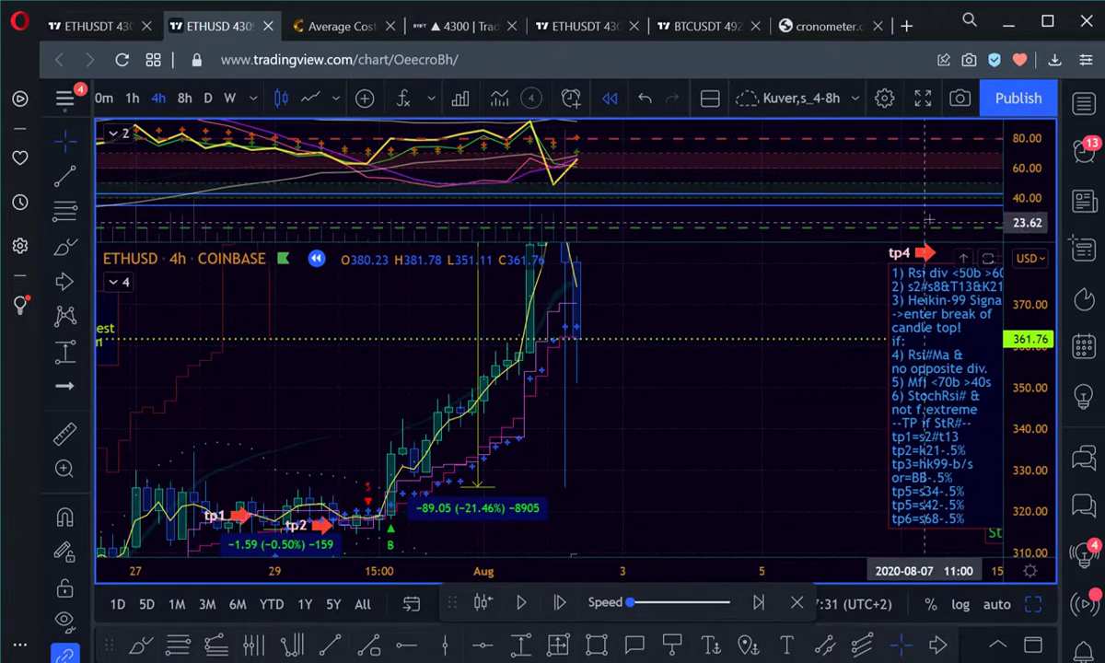
Squash the RSI pane and compress the price axis so 330–420, including tp3 and tp4, fits
{"action": "left_click_drag", "start_coordinate": [1020, 169], "coordinate": [1038, 187]}
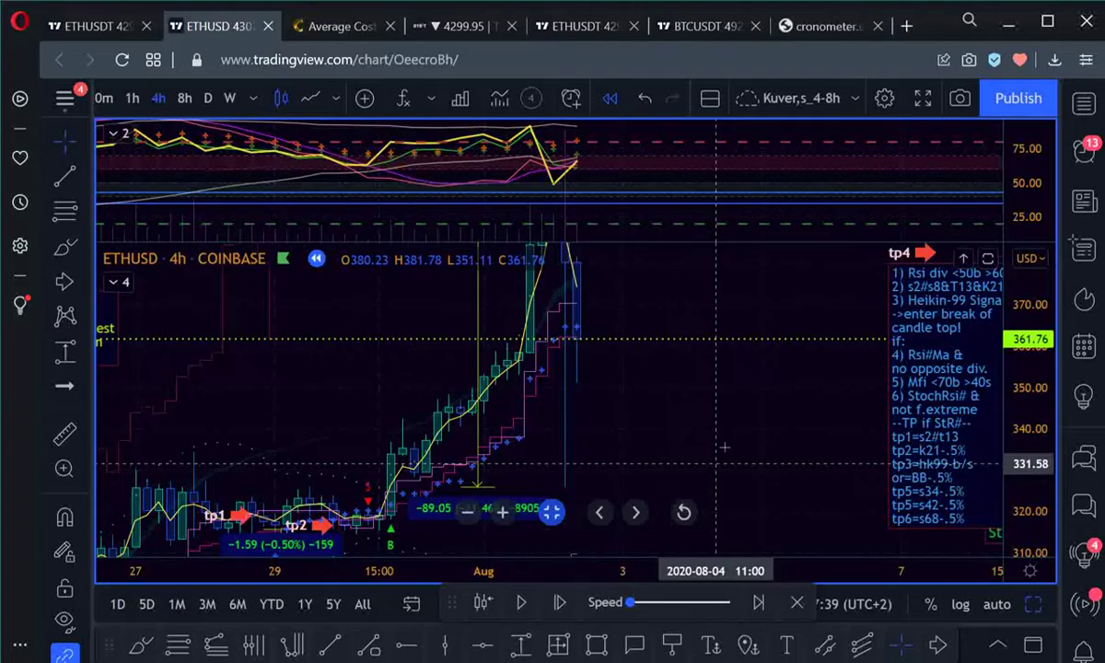
{"action": "left_click_drag", "start_coordinate": [732, 453], "coordinate": [731, 358]}
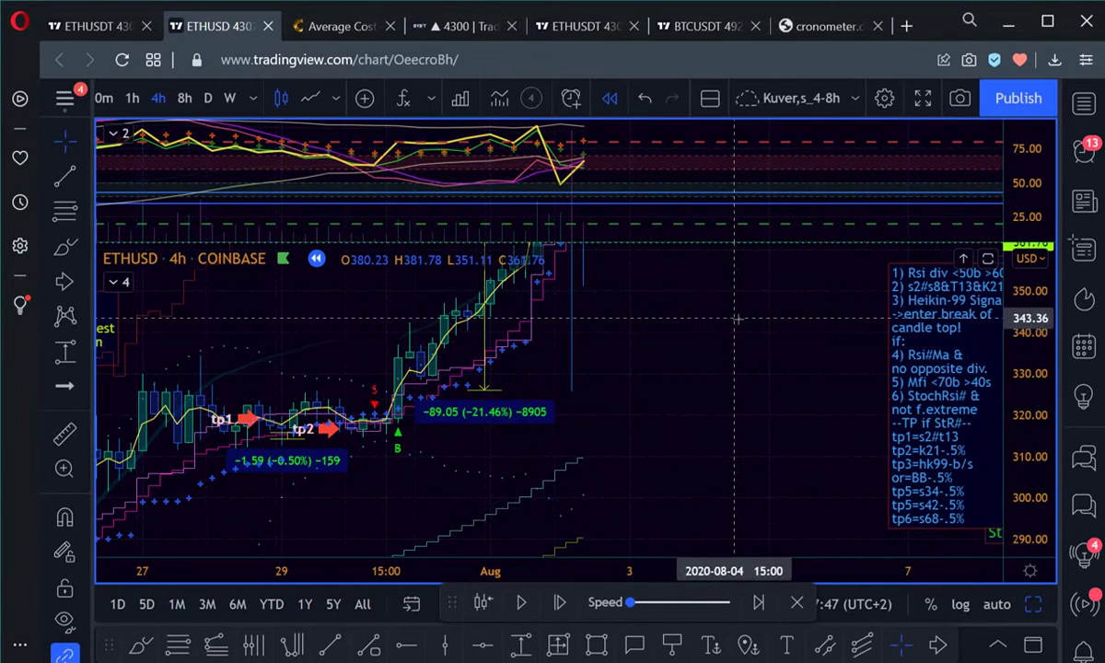
{"action": "left_click_drag", "start_coordinate": [737, 323], "coordinate": [685, 475]}
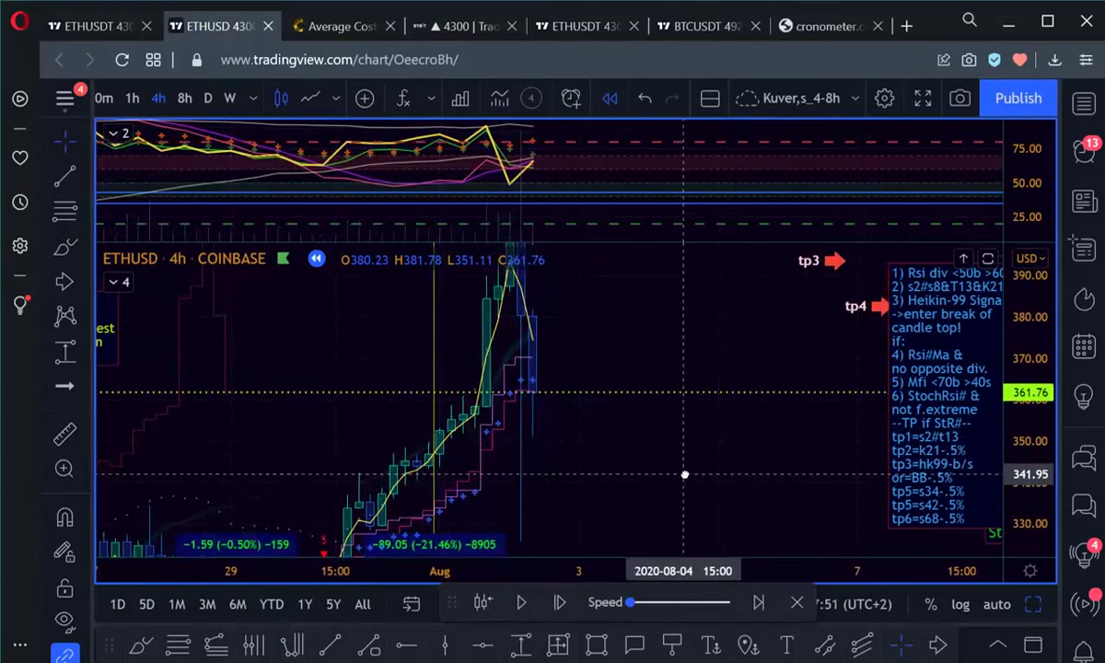
{"action": "left_click_drag", "start_coordinate": [1030, 365], "coordinate": [1032, 394]}
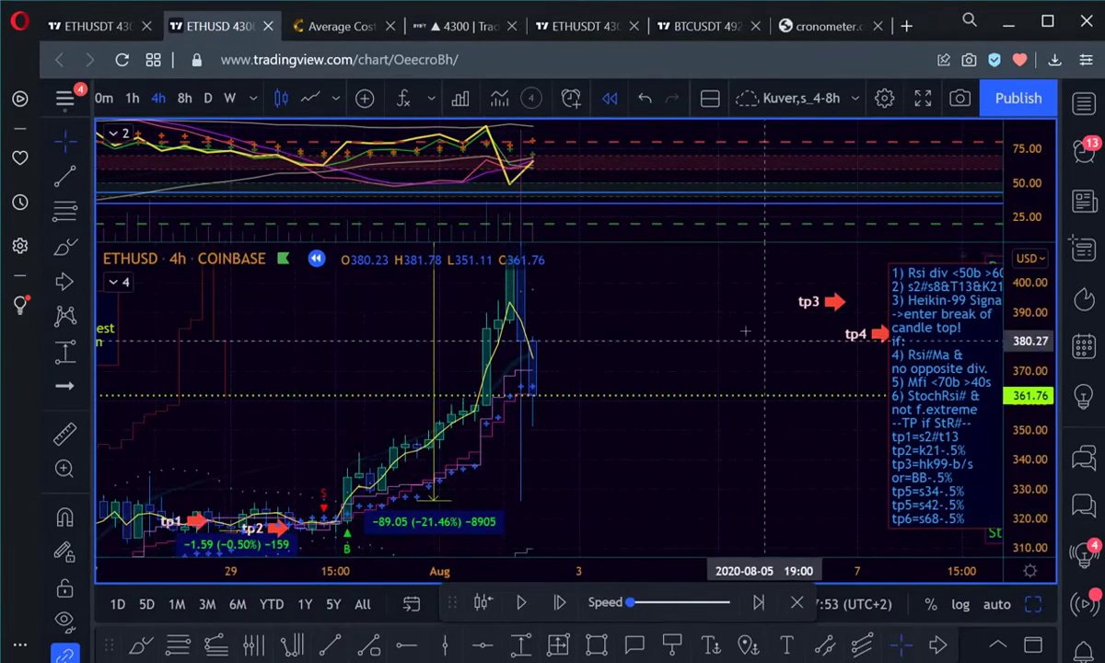
{"action": "left_click_drag", "start_coordinate": [752, 342], "coordinate": [663, 391]}
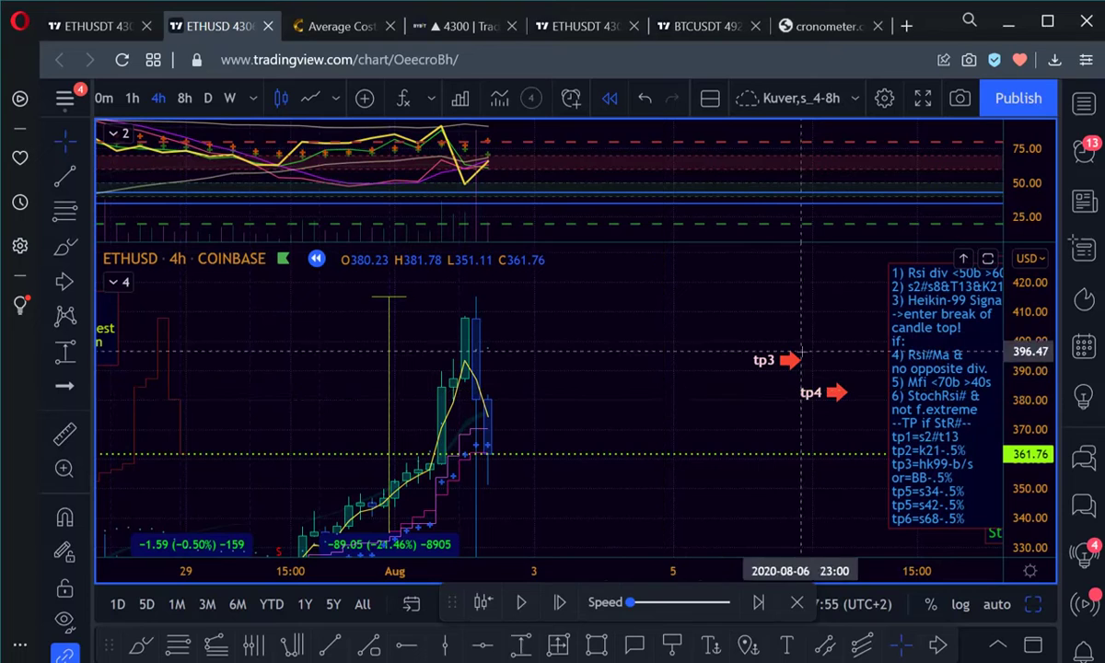
Step the ETHUSD replay forward ten candles as price climbs
{"action": "left_click", "coordinate": [561, 603]}
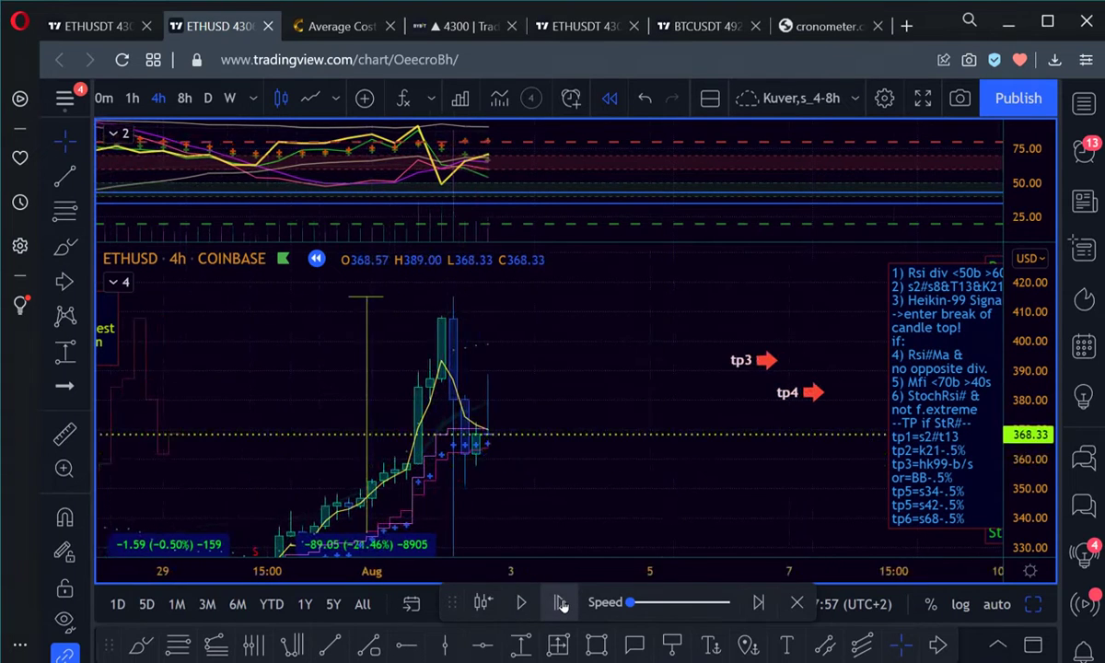
{"action": "left_click", "coordinate": [561, 603]}
{"action": "left_click", "coordinate": [561, 604]}
{"action": "left_click", "coordinate": [561, 603]}
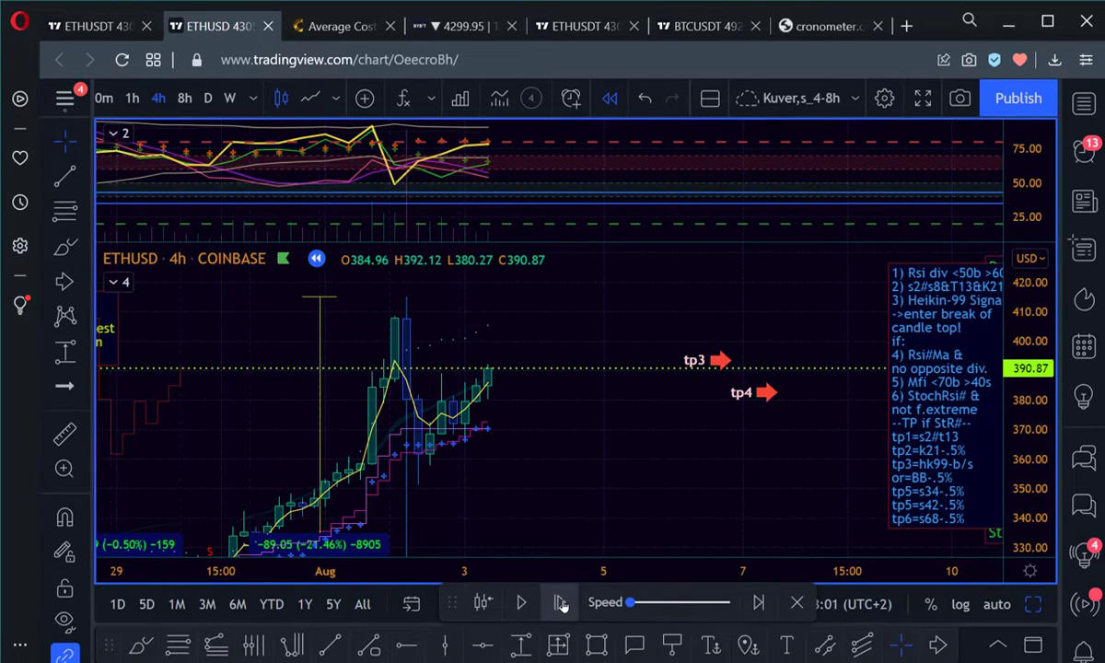
{"action": "left_click", "coordinate": [561, 603]}
{"action": "left_click", "coordinate": [561, 603]}
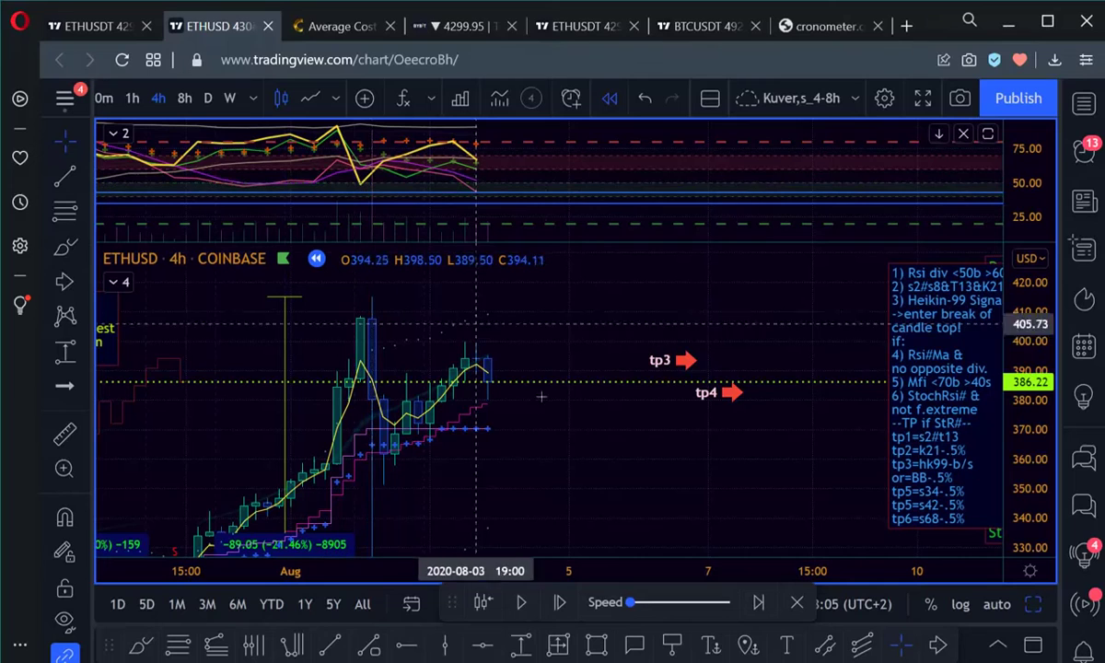
{"action": "left_click", "coordinate": [558, 604]}
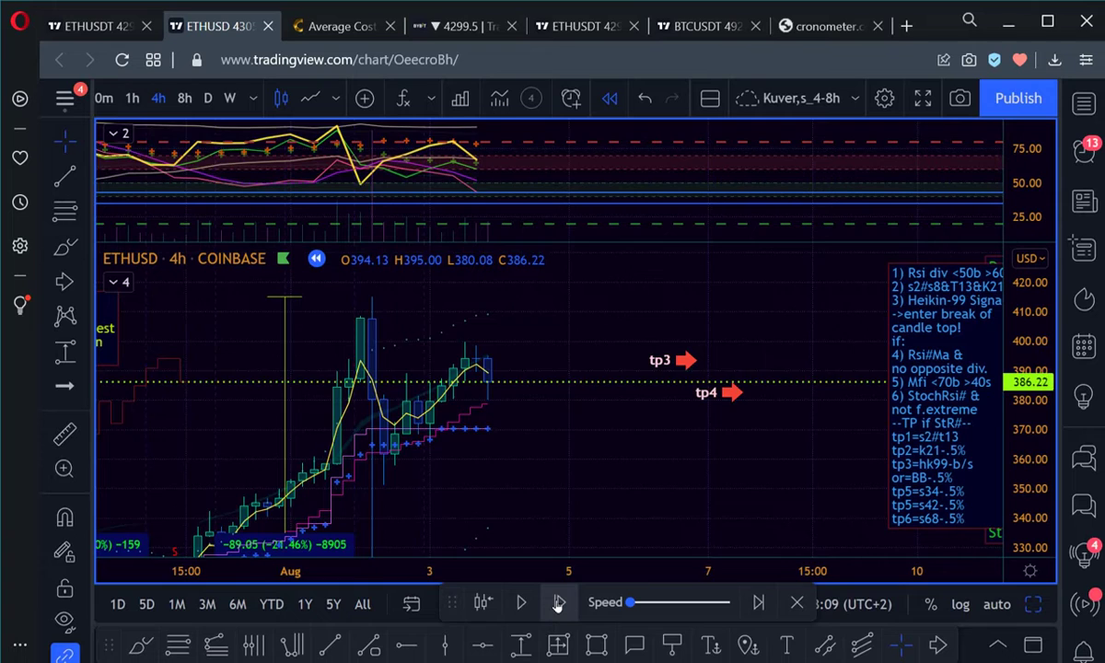
{"action": "left_click", "coordinate": [559, 603]}
{"action": "left_click", "coordinate": [559, 603]}
{"action": "left_click", "coordinate": [558, 603]}
Keep stepping into the tp3 zone until a candle closes at 385.87 with a 395.75 high
{"action": "left_click", "coordinate": [558, 604]}
{"action": "left_click", "coordinate": [558, 603]}
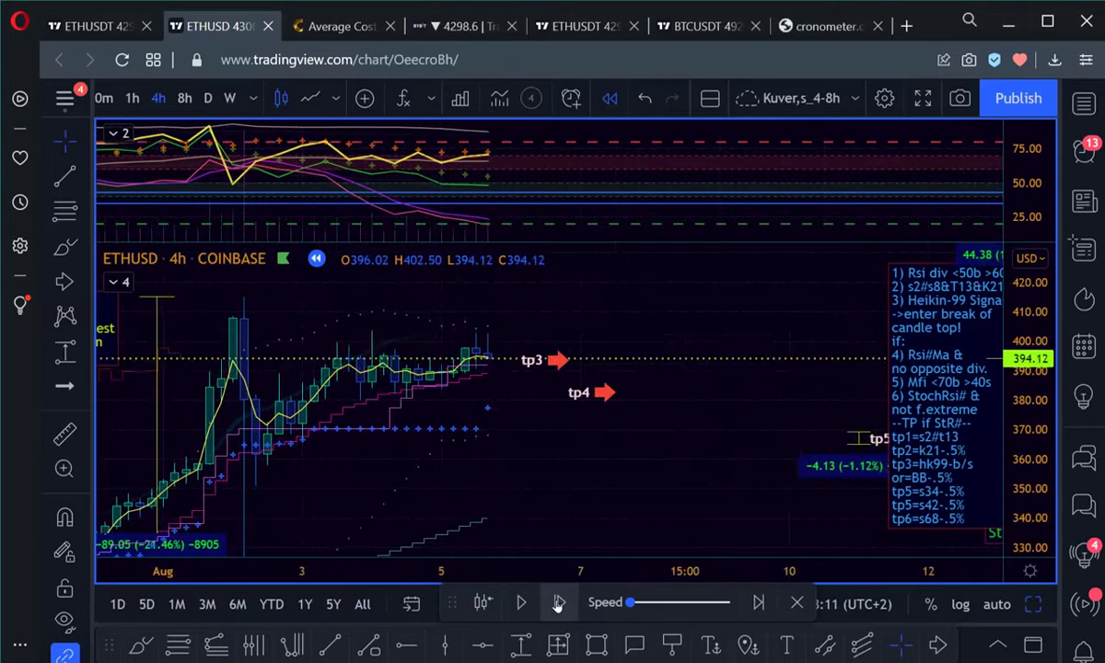
{"action": "left_click", "coordinate": [558, 603]}
{"action": "left_click", "coordinate": [558, 603]}
{"action": "left_click", "coordinate": [558, 604]}
{"action": "left_click", "coordinate": [558, 603]}
{"action": "left_click", "coordinate": [558, 604]}
{"action": "left_click", "coordinate": [558, 603]}
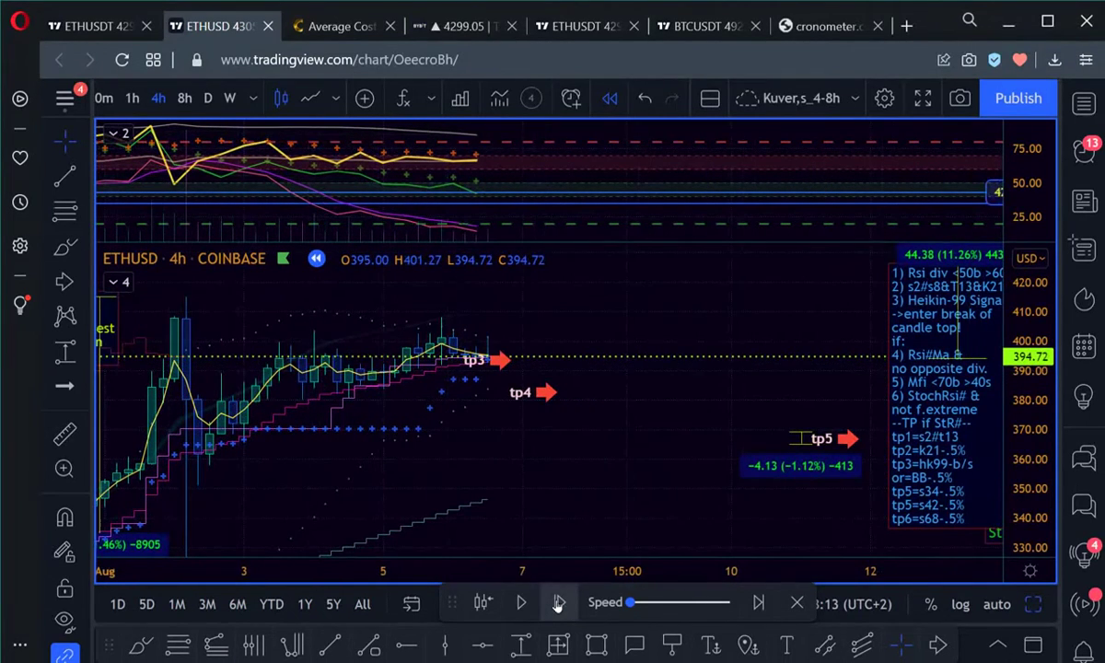
{"action": "left_click", "coordinate": [558, 604]}
{"action": "left_click", "coordinate": [558, 603]}
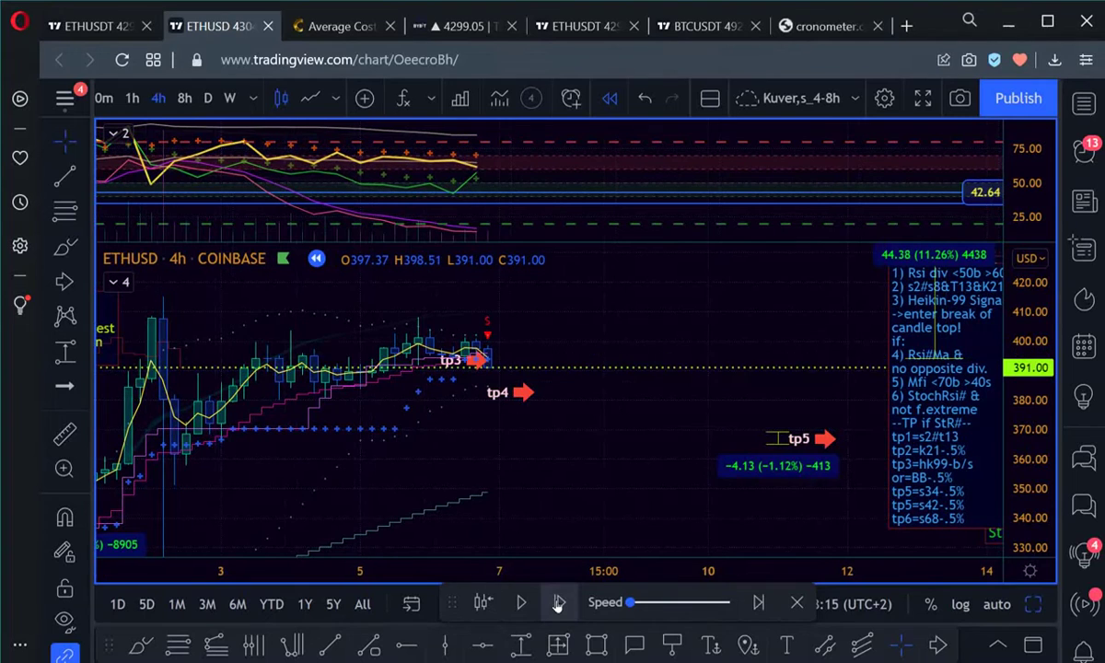
{"action": "left_click", "coordinate": [559, 604]}
{"action": "left_click", "coordinate": [558, 604]}
{"action": "left_click", "coordinate": [559, 603]}
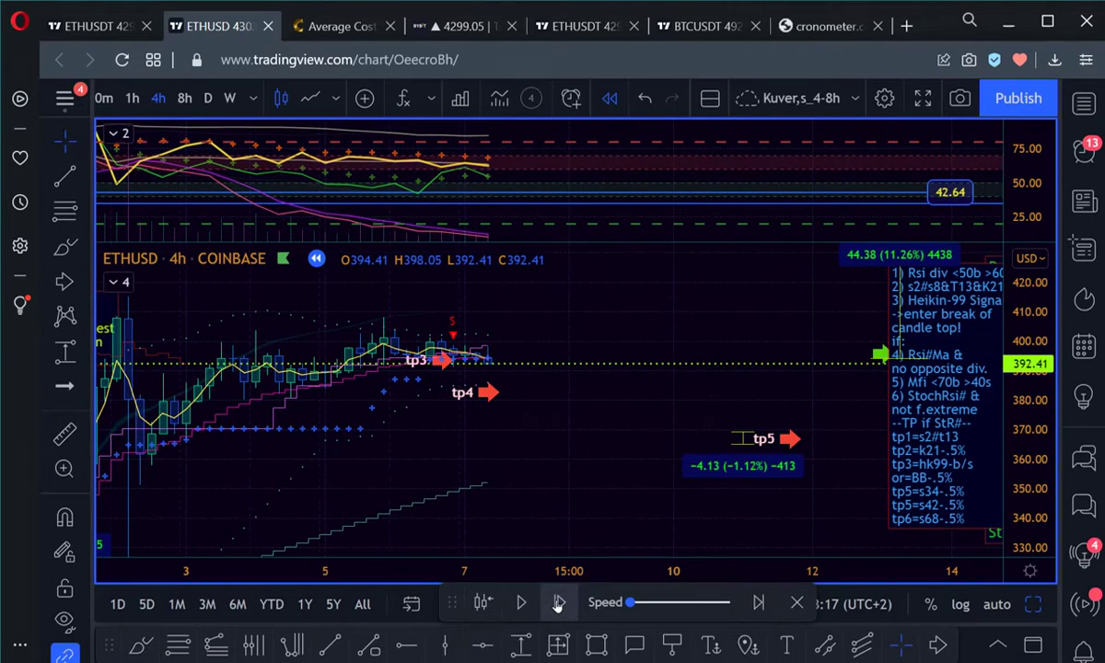
{"action": "left_click", "coordinate": [559, 603]}
{"action": "left_click", "coordinate": [558, 603]}
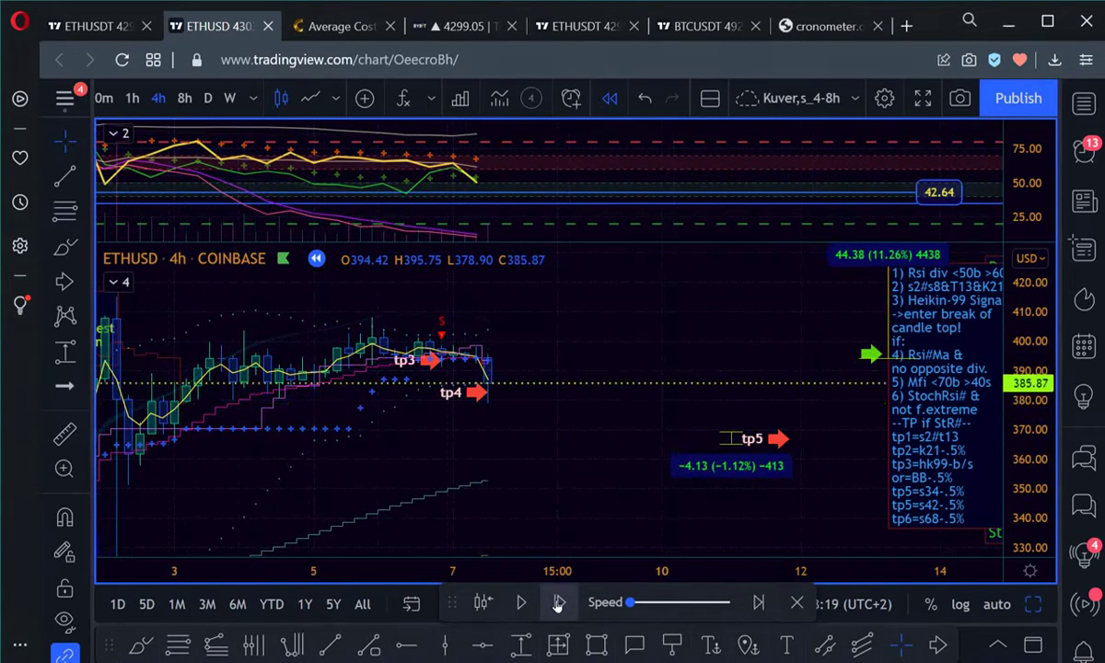
Delete the tp3 target arrow and pan to bring the latest candles into view
{"action": "left_click", "coordinate": [428, 364]}
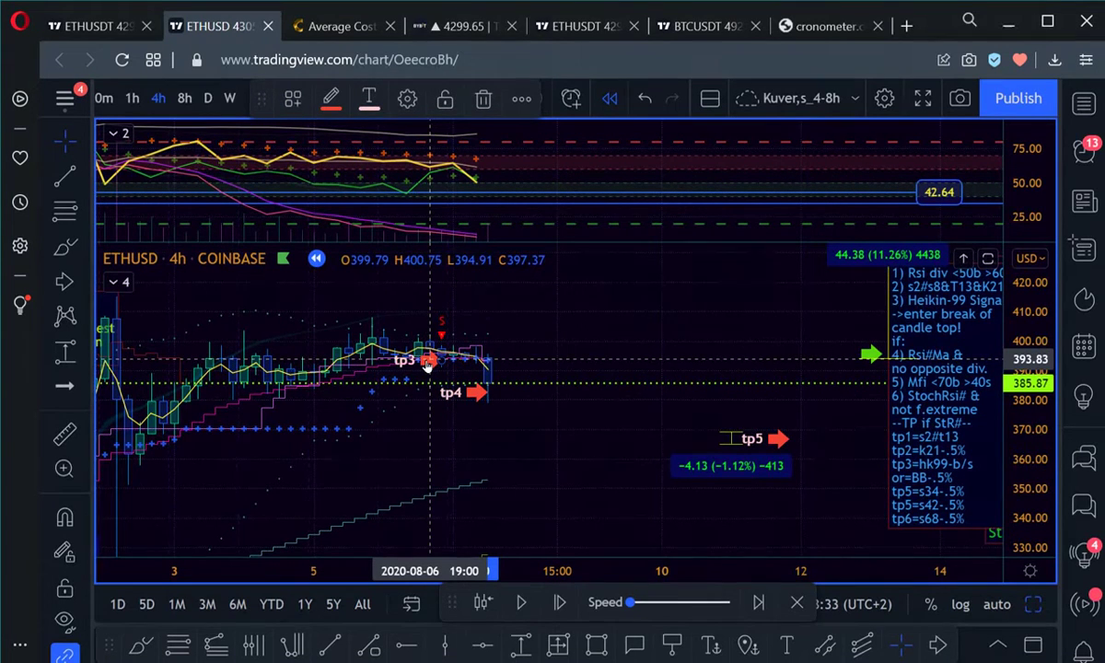
{"action": "key", "text": "Delete"}
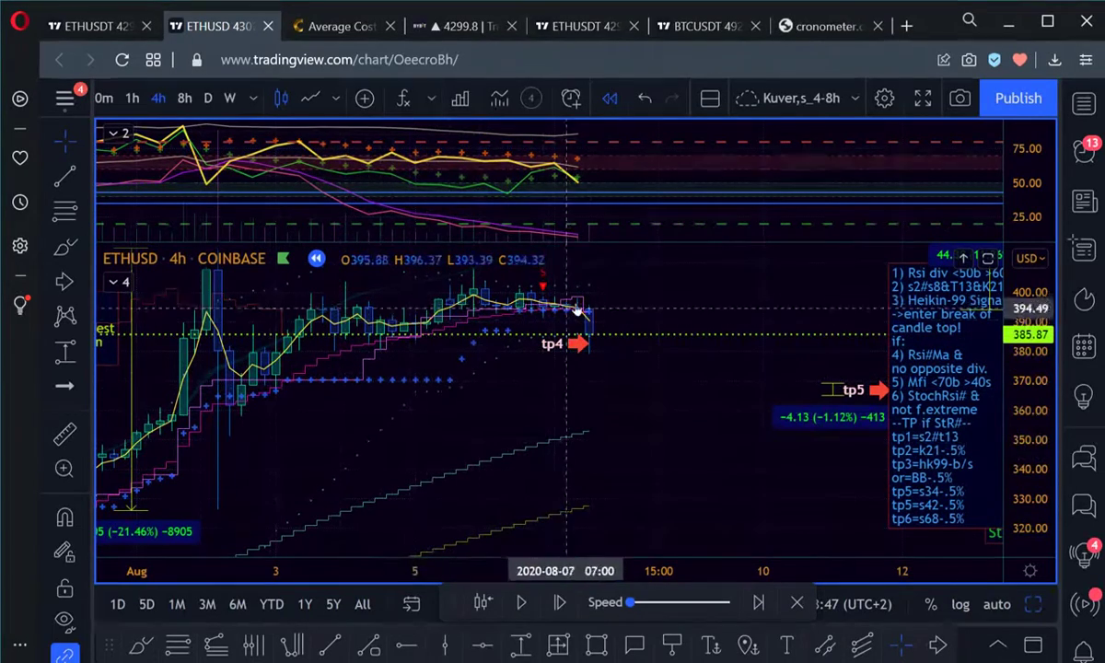
{"action": "left_click_drag", "start_coordinate": [700, 324], "coordinate": [593, 417]}
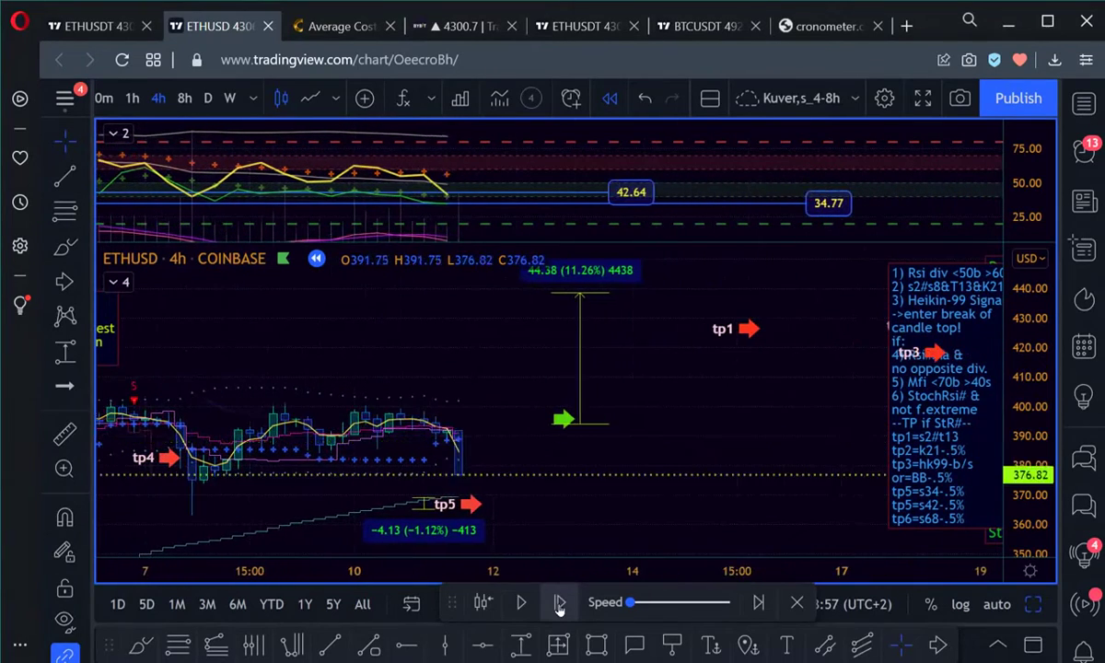
Advance the replay four bars until price reaches the entry arrow, closing at 389.81
{"action": "left_click", "coordinate": [559, 604]}
{"action": "left_click", "coordinate": [559, 604]}
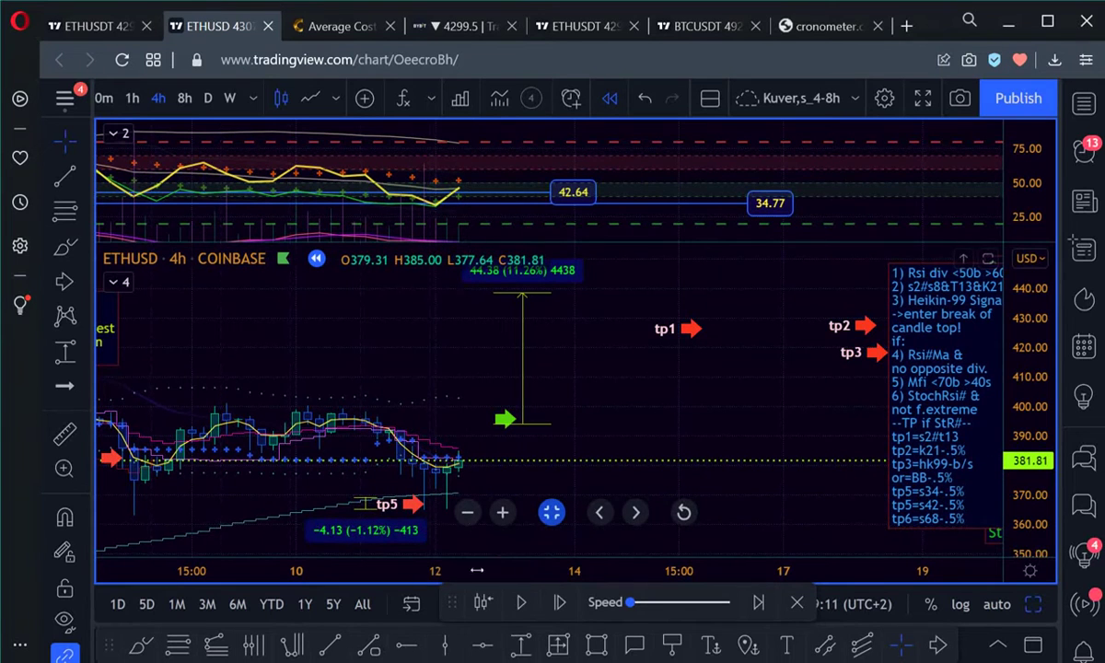
{"action": "left_click", "coordinate": [558, 602]}
{"action": "left_click", "coordinate": [558, 602]}
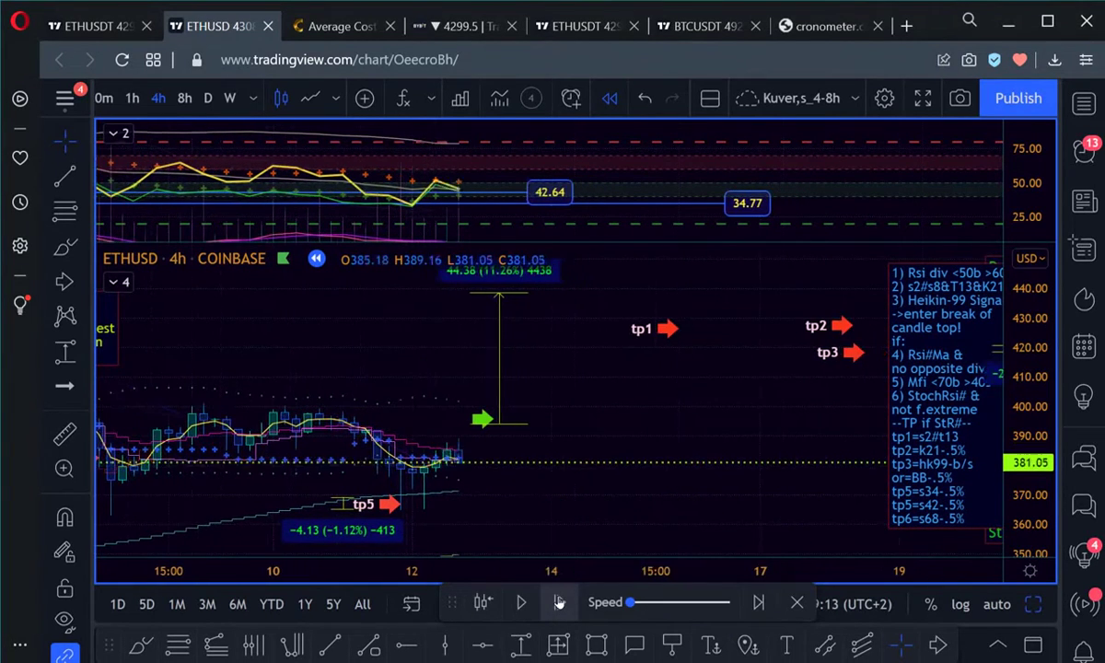
{"action": "left_click", "coordinate": [558, 602]}
{"action": "left_click", "coordinate": [559, 603]}
{"action": "left_click", "coordinate": [558, 603]}
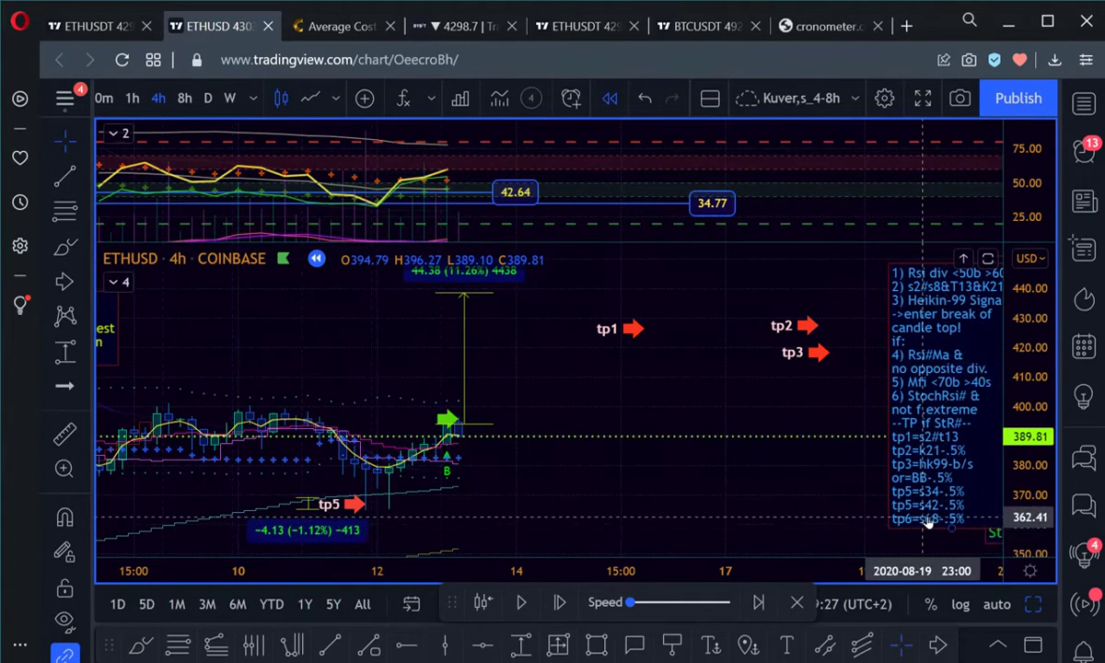
{"action": "left_click_drag", "start_coordinate": [736, 499], "coordinate": [740, 406]}
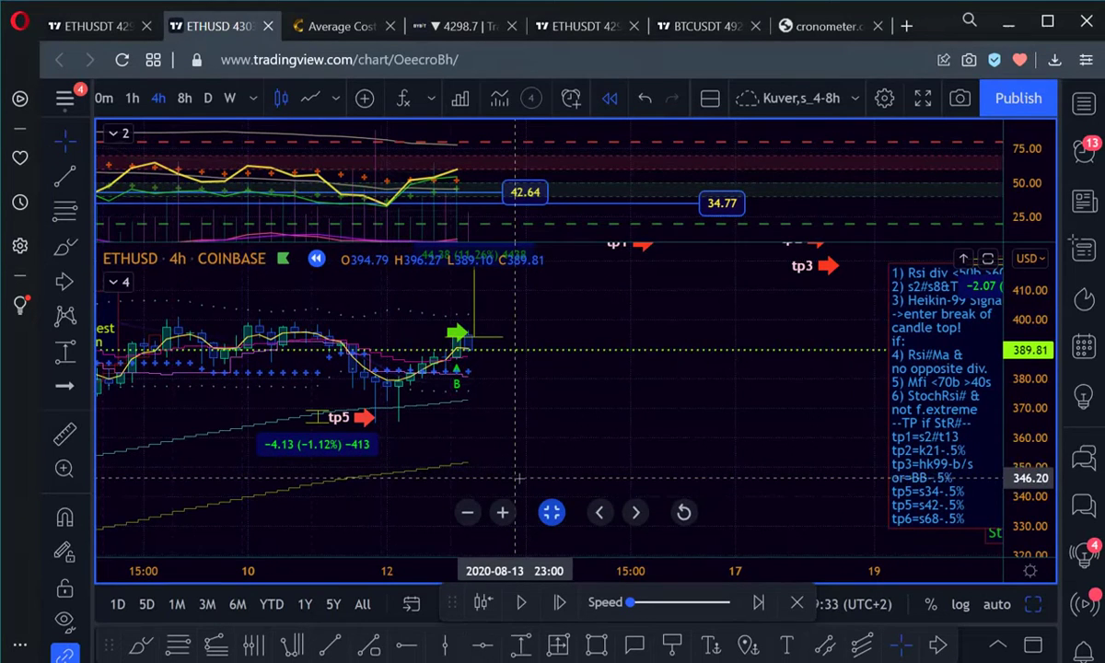
{"action": "left_click_drag", "start_coordinate": [516, 471], "coordinate": [594, 425]}
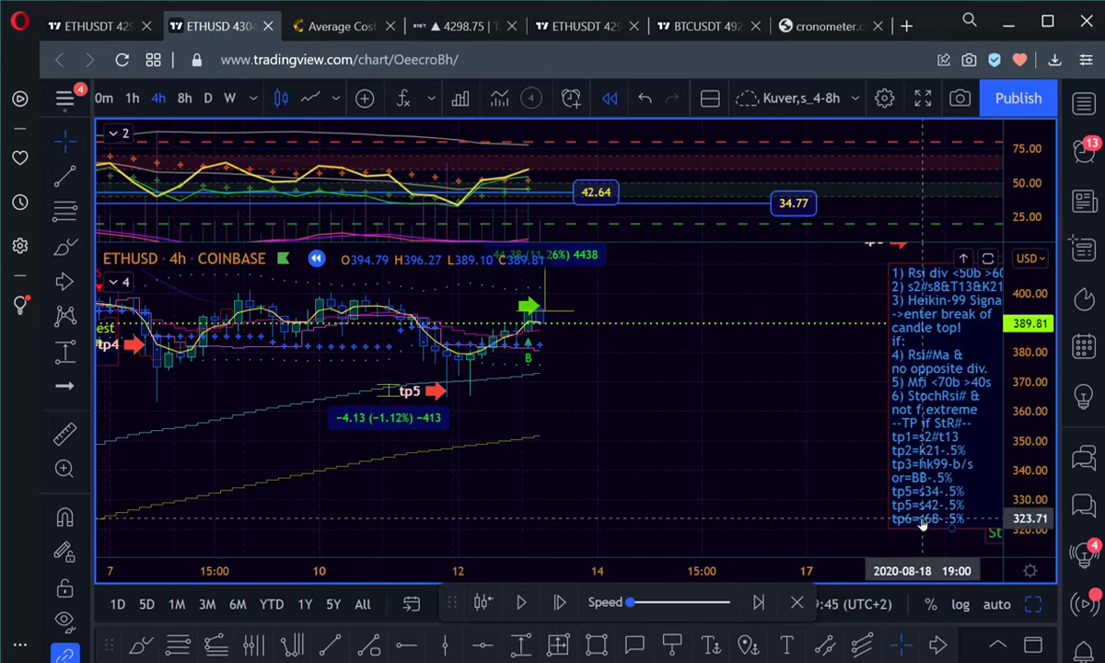
{"action": "left_click_drag", "start_coordinate": [649, 465], "coordinate": [660, 486]}
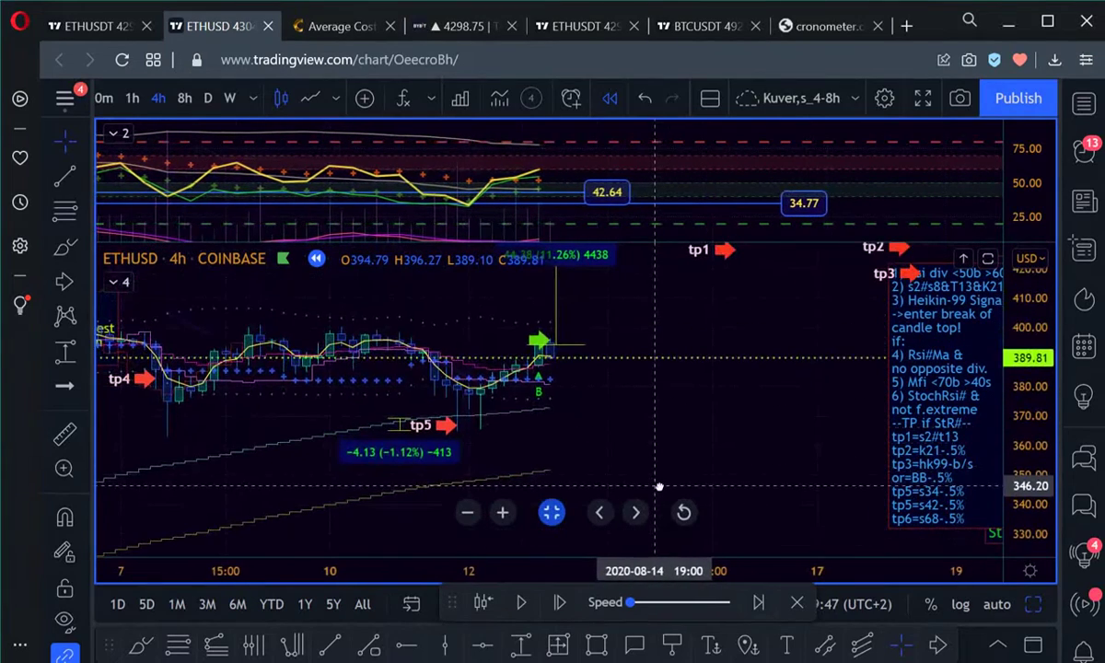
Edit the rules note to delete its final tp6=s68-.5% line and confirm with Ok
{"action": "double_click", "coordinate": [926, 523]}
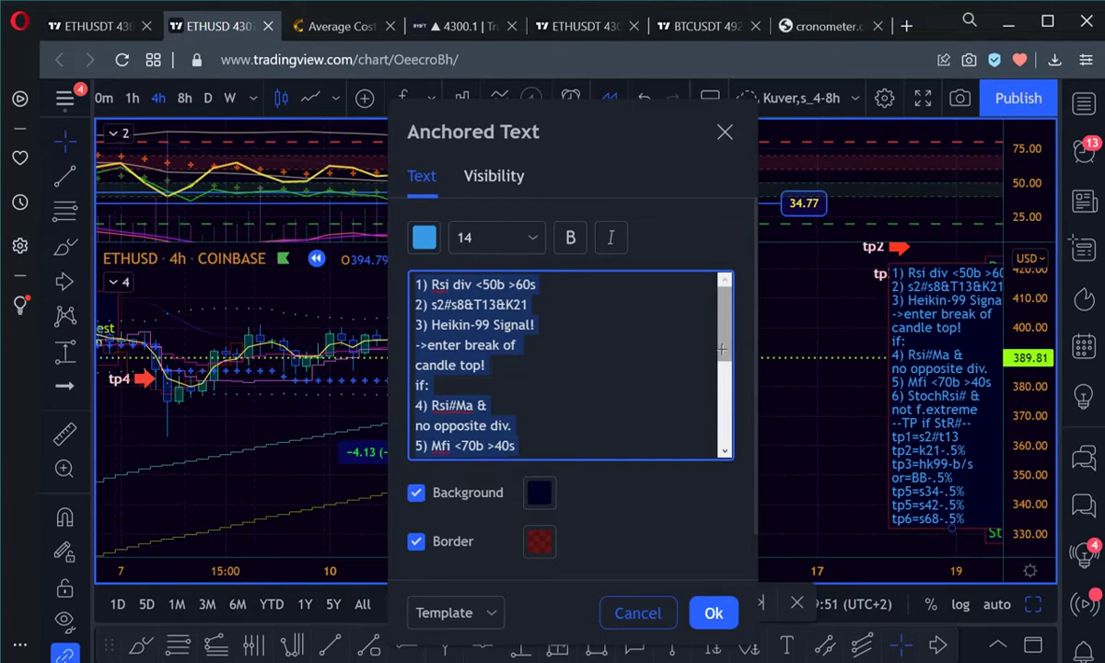
{"action": "left_click_drag", "start_coordinate": [723, 348], "coordinate": [715, 434]}
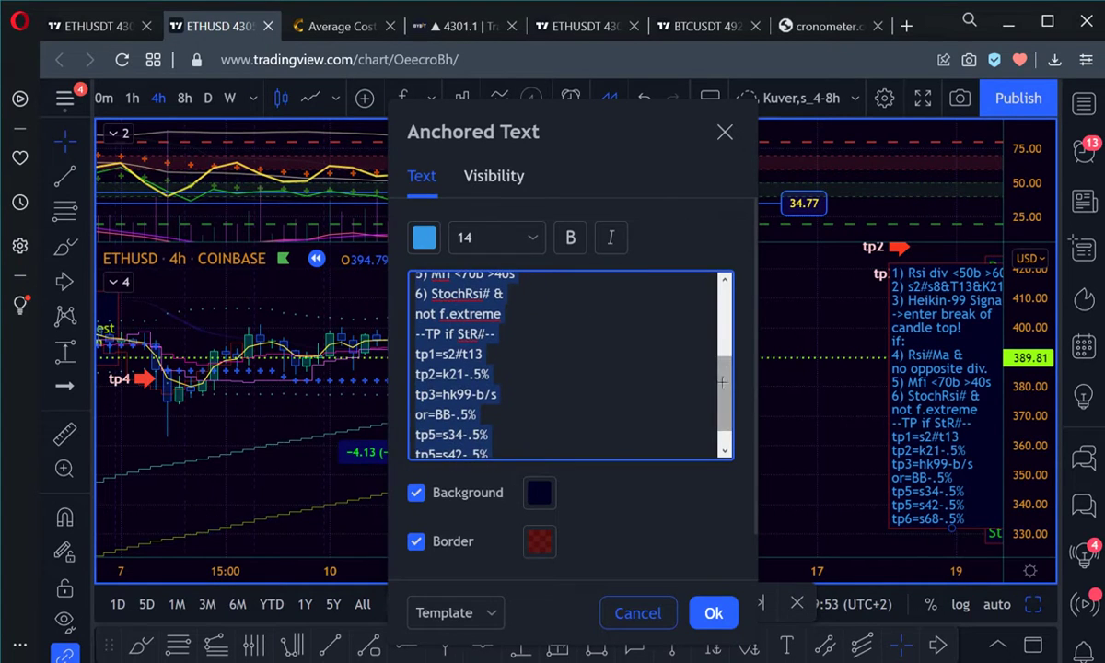
{"action": "left_click_drag", "start_coordinate": [723, 382], "coordinate": [730, 424]}
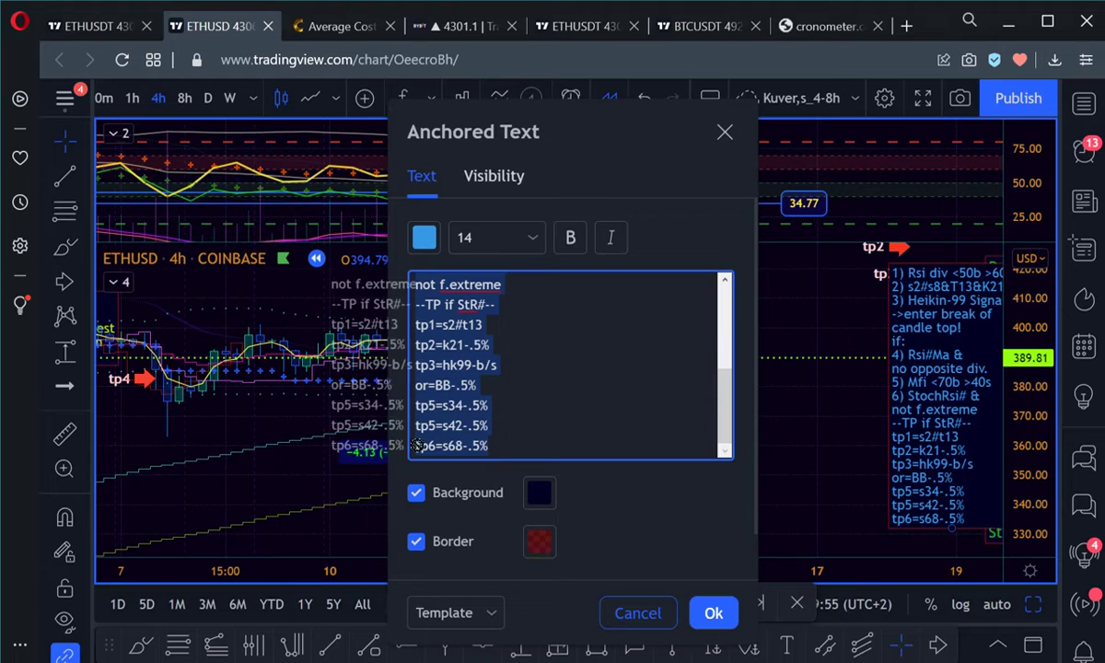
{"action": "left_click", "coordinate": [496, 445]}
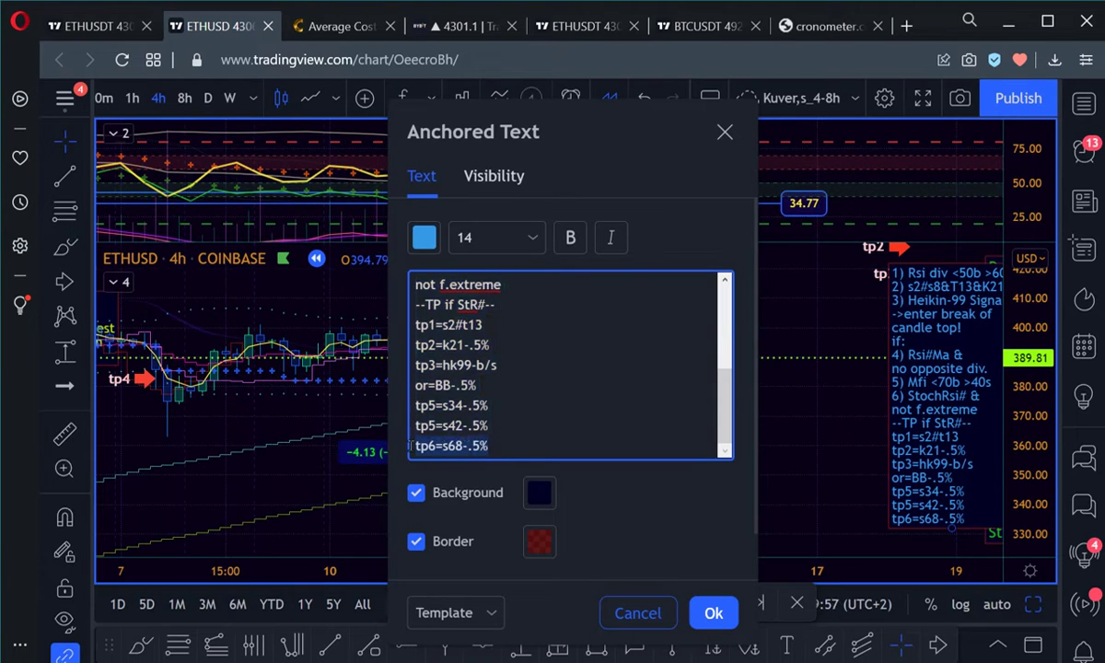
{"action": "key", "text": "BackSpace"}
{"action": "key", "text": "BackSpace"}
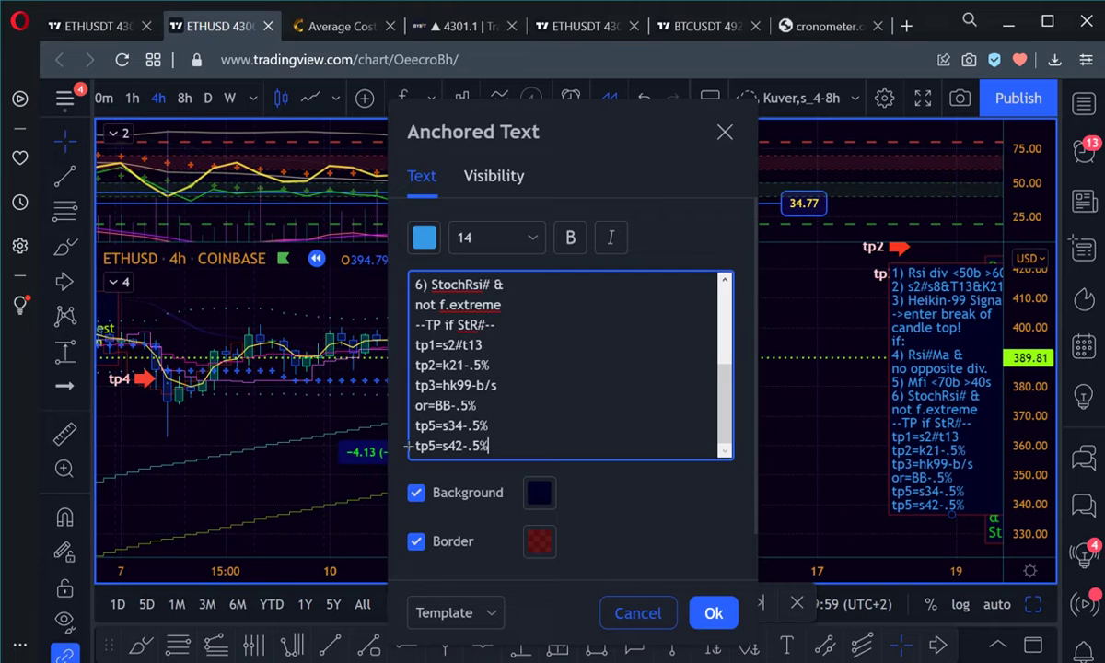
{"action": "left_click", "coordinate": [713, 613]}
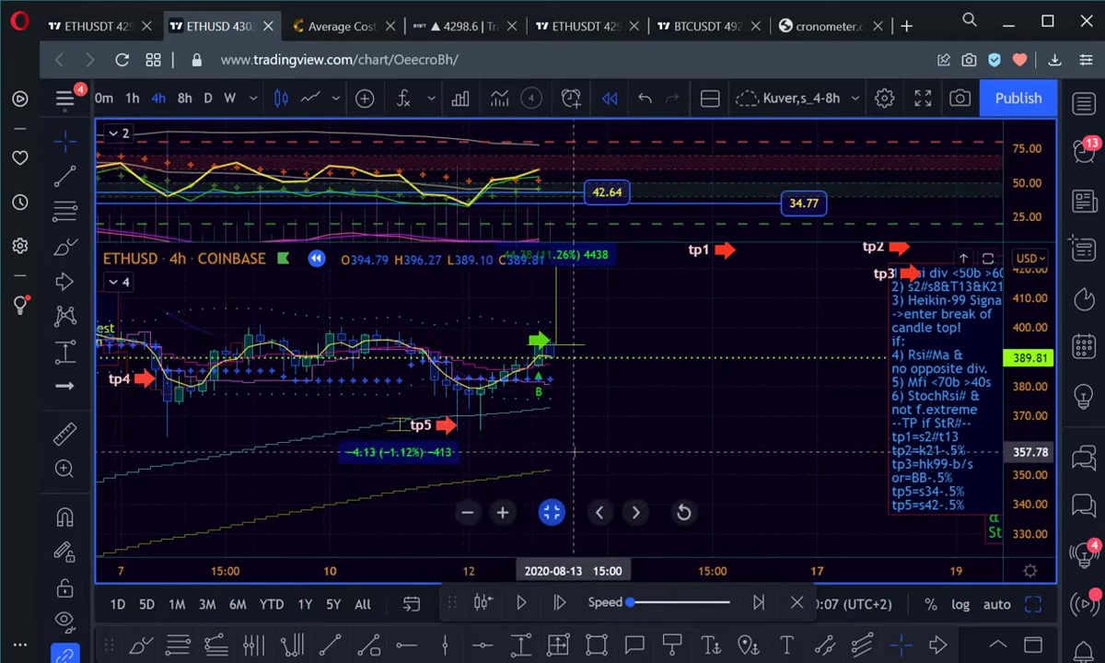
{"action": "left_click_drag", "start_coordinate": [660, 416], "coordinate": [653, 470]}
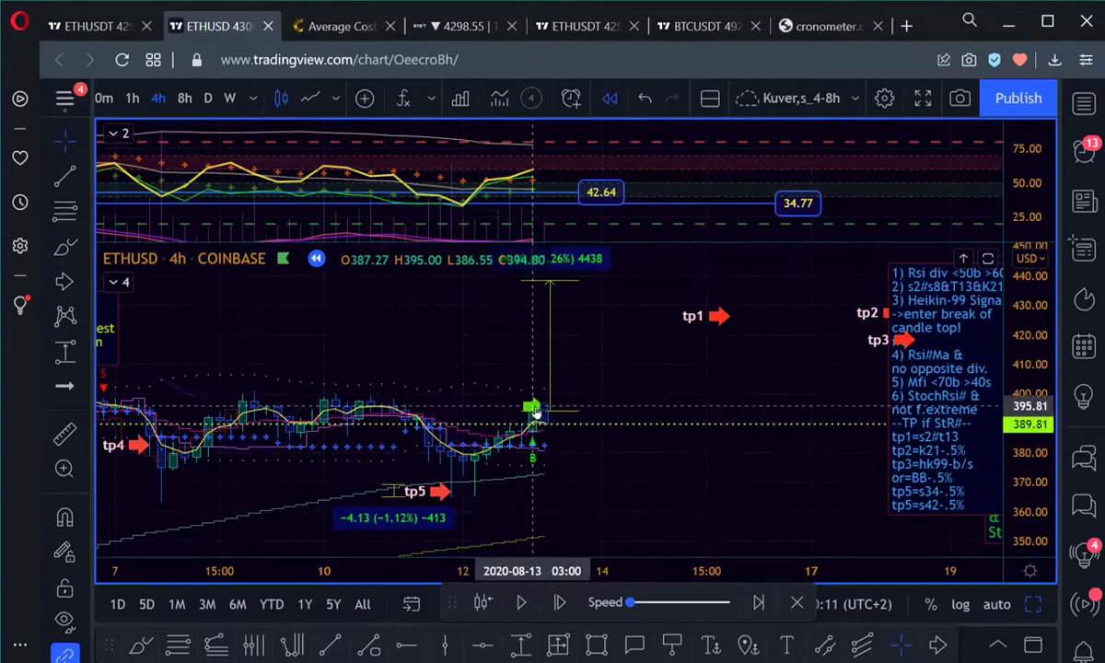